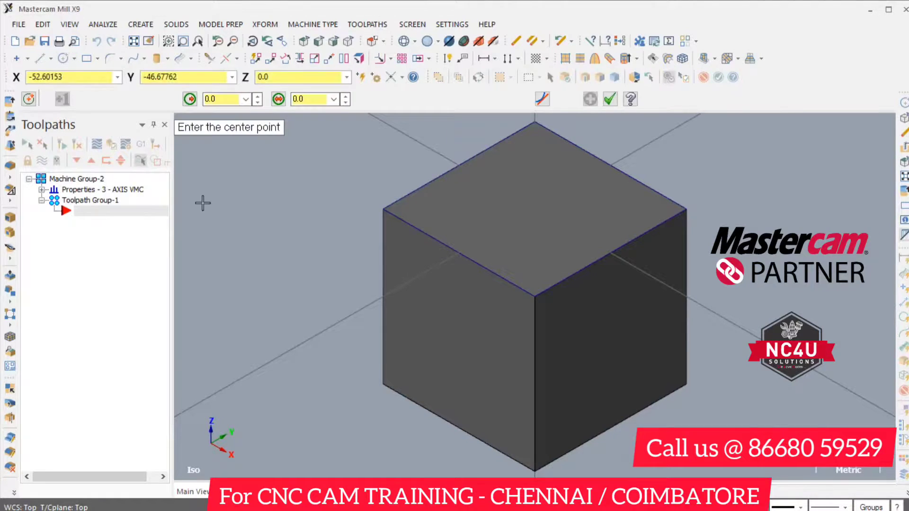
# - In the top view, draw a 16.5 mm diameter circle centred on the origin of the block's top face
pyautogui.rightClick(326, 203)
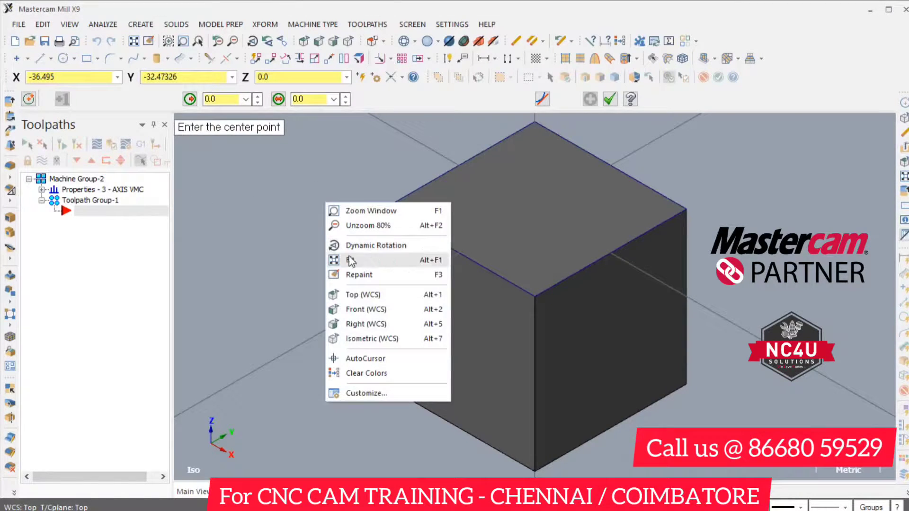
pyautogui.click(363, 295)
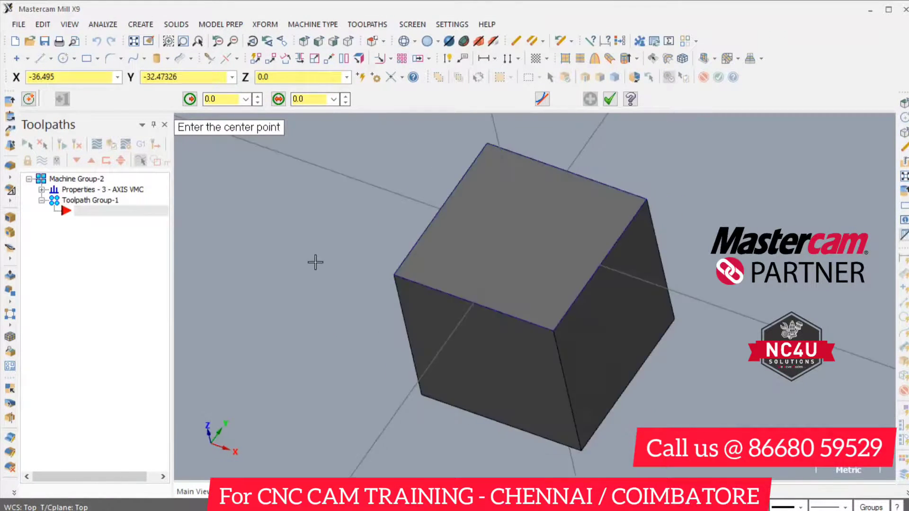
pyautogui.click(538, 309)
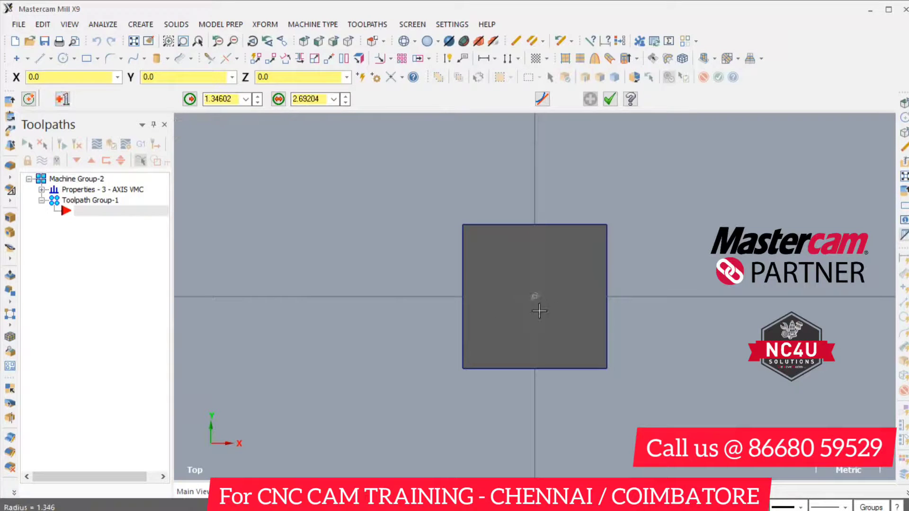
pyautogui.click(546, 323)
pyautogui.click(313, 99)
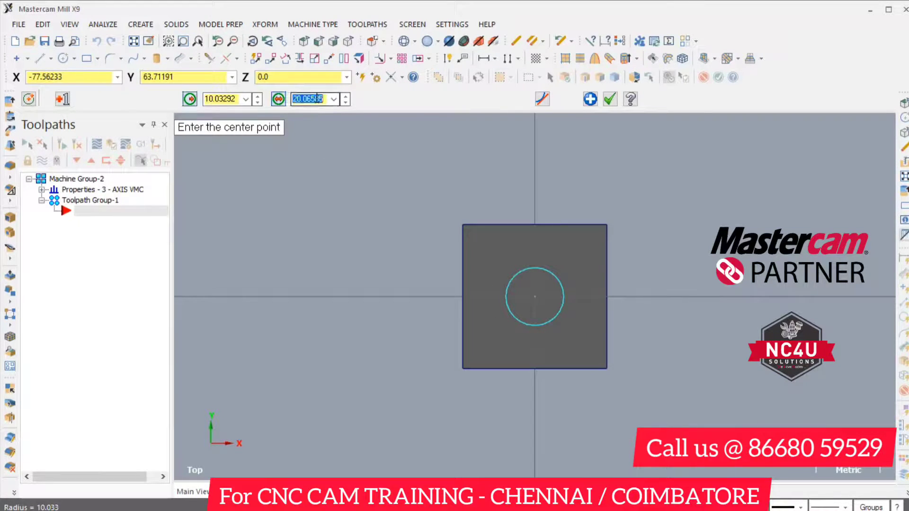
pyautogui.write('16.5')
pyautogui.press('Return')
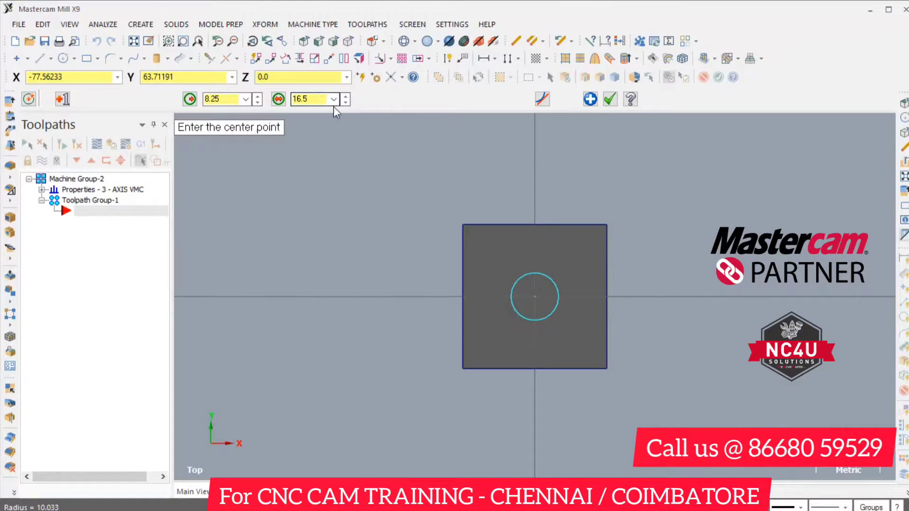
# - Draw a concentric 18 mm diameter circle at the origin and finish the circle command
pyautogui.click(536, 297)
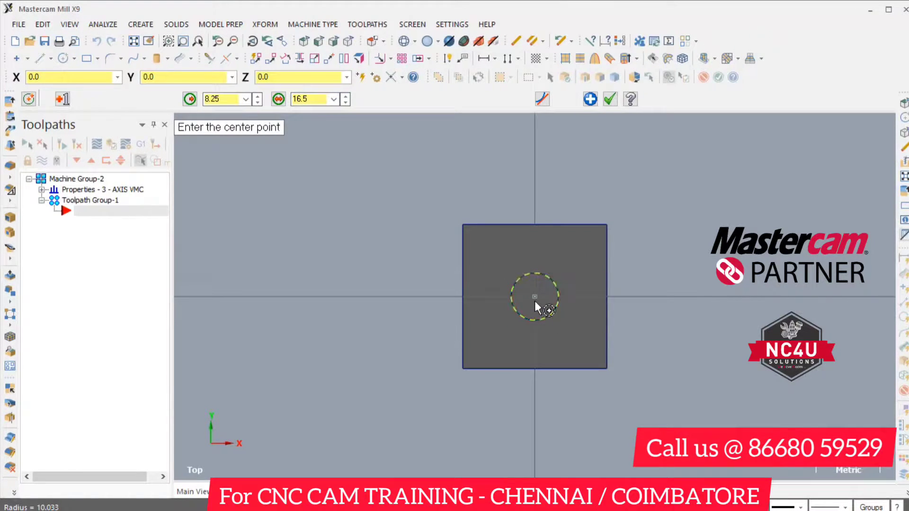
pyautogui.click(547, 329)
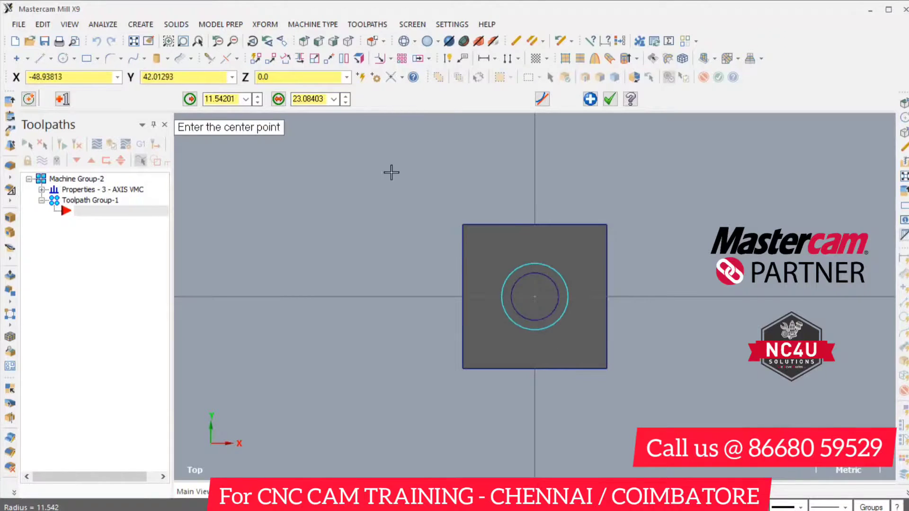
pyautogui.click(314, 100)
pyautogui.write('18')
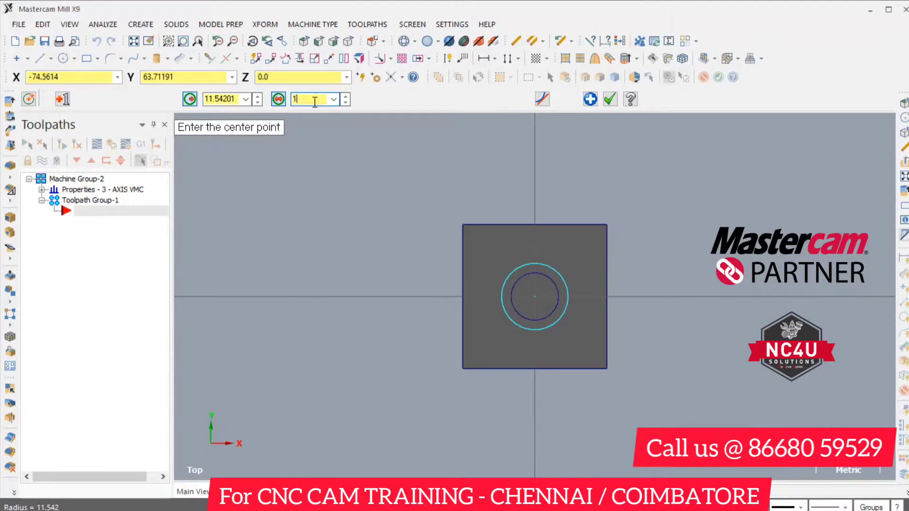
pyautogui.press('Return')
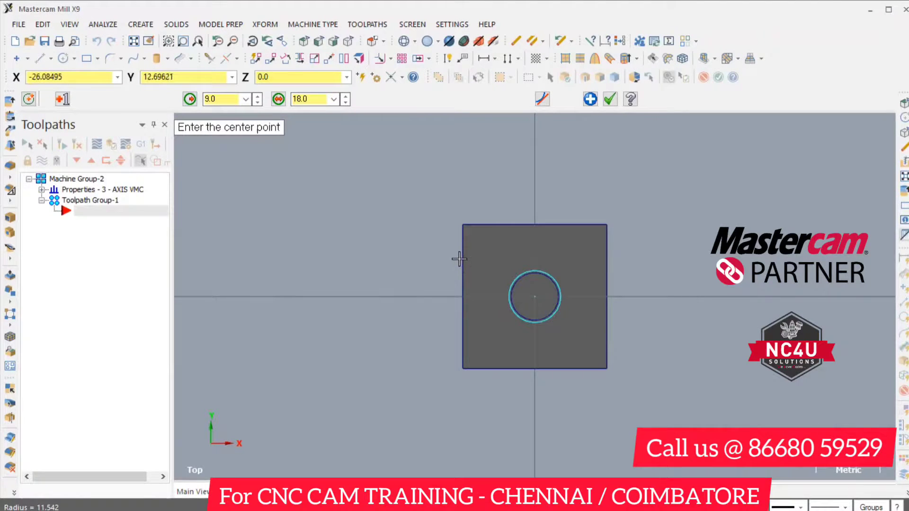
pyautogui.press('Escape')
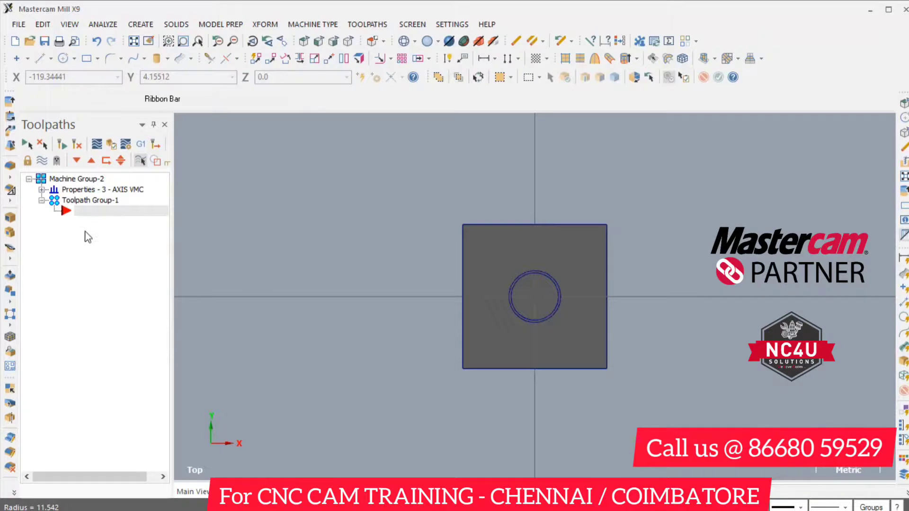
# - Create a drill toolpath with the default NC name, picking the circle at the block's centre as the drill point entity
pyautogui.rightClick(85, 226)
pyautogui.moveTo(161, 135)
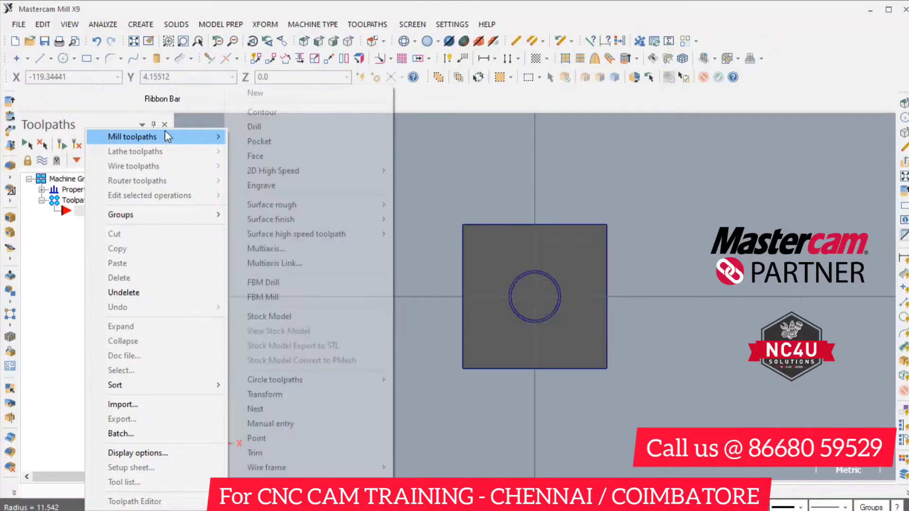
pyautogui.click(285, 123)
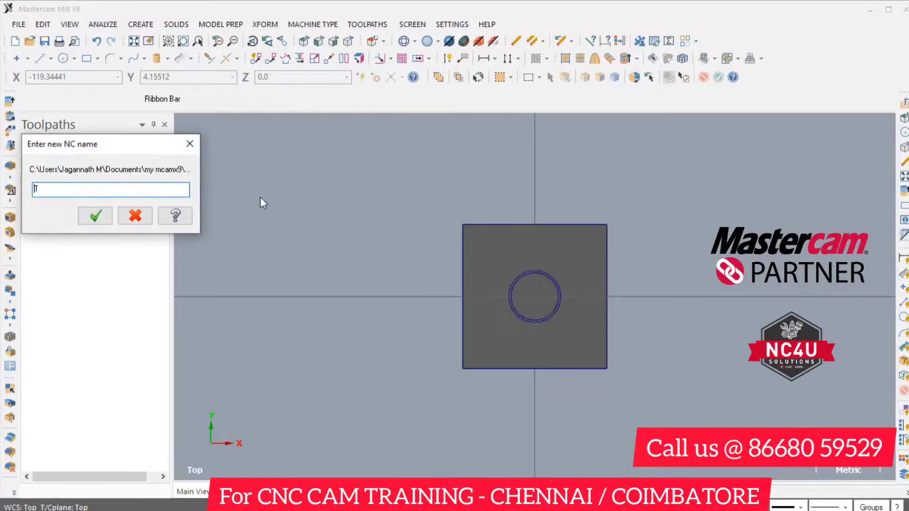
pyautogui.click(100, 215)
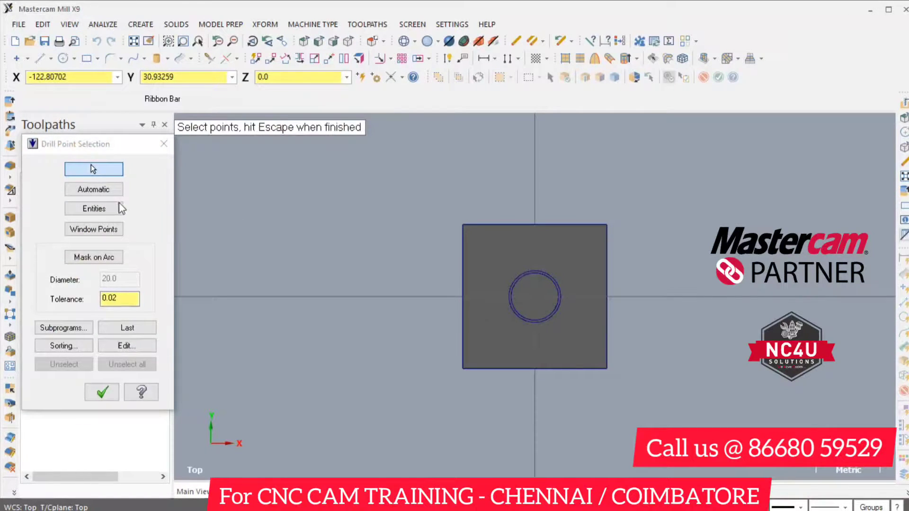
pyautogui.click(107, 209)
pyautogui.scroll(1, 527, 295)
pyautogui.click(528, 268)
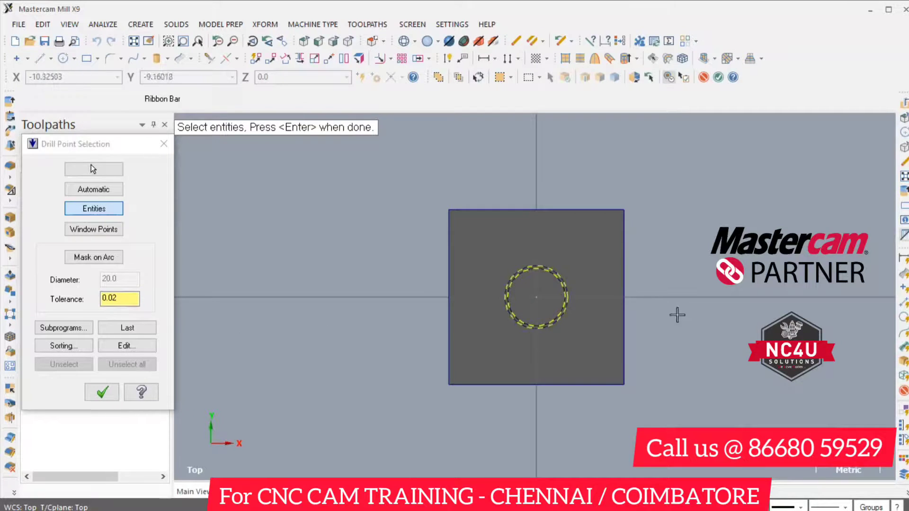
pyautogui.click(103, 392)
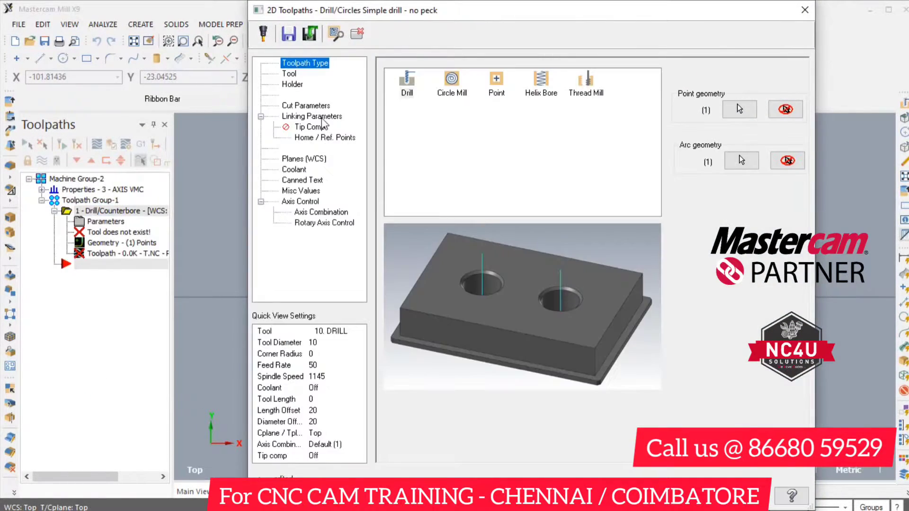
# - Create a new drill tool for the operation using the standard 16.5 mm size
pyautogui.click(289, 74)
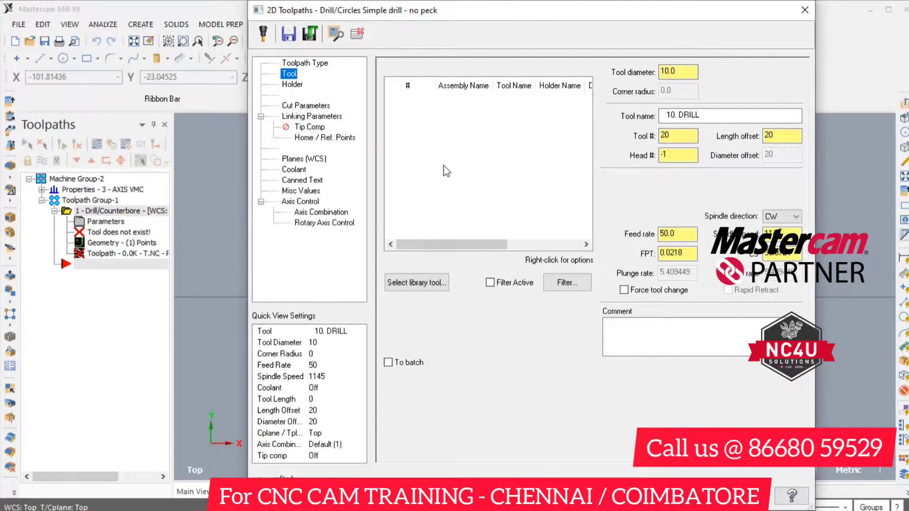
pyautogui.rightClick(443, 162)
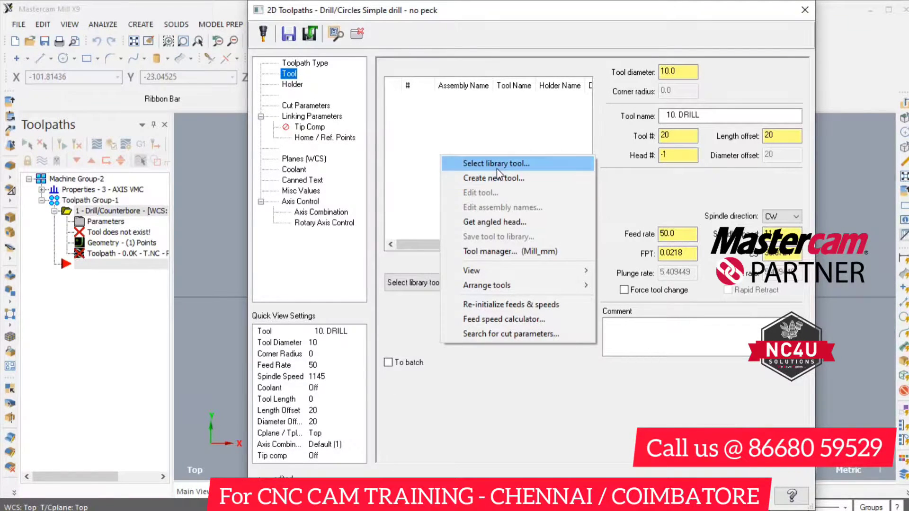
pyautogui.click(498, 180)
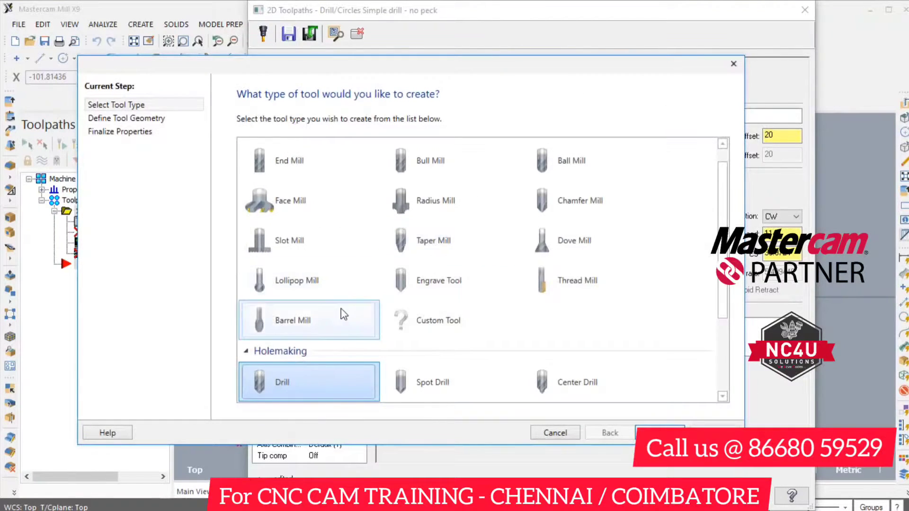
pyautogui.click(659, 432)
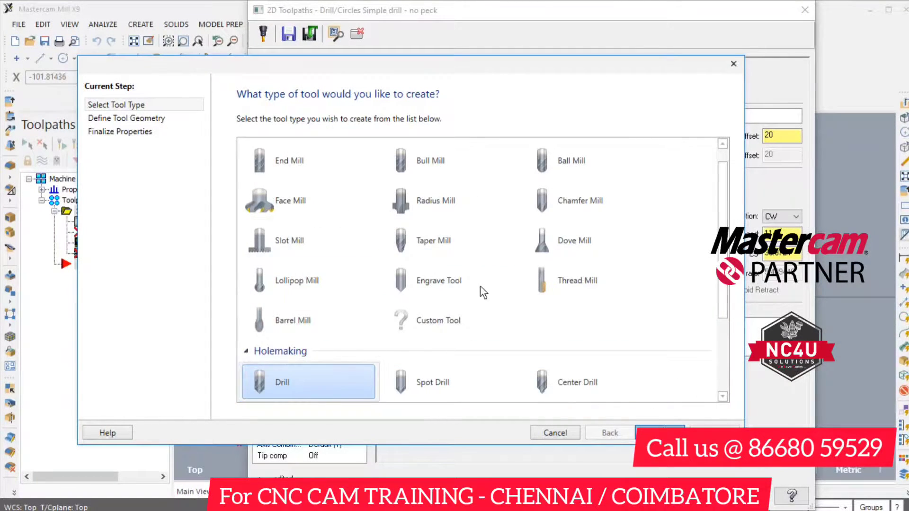
pyautogui.click(436, 167)
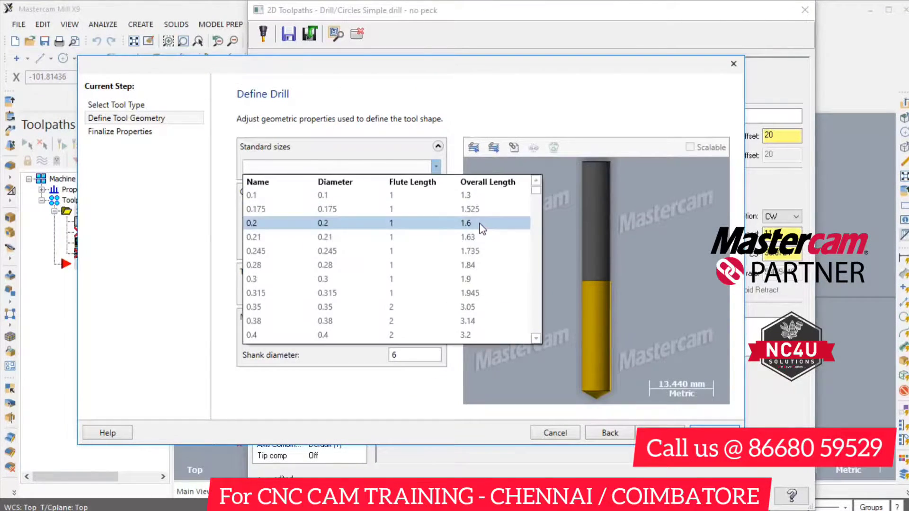
pyautogui.moveTo(538, 192); pyautogui.dragTo(538, 293)
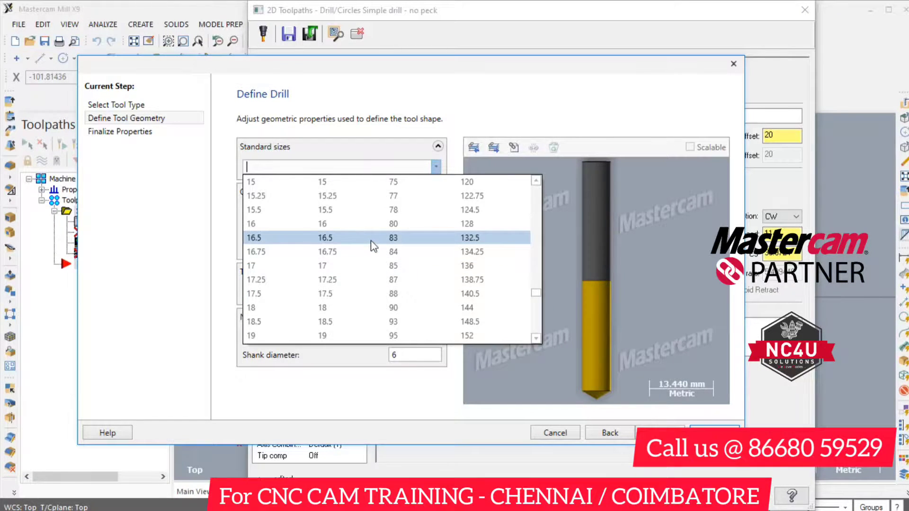
pyautogui.click(373, 238)
pyautogui.click(714, 433)
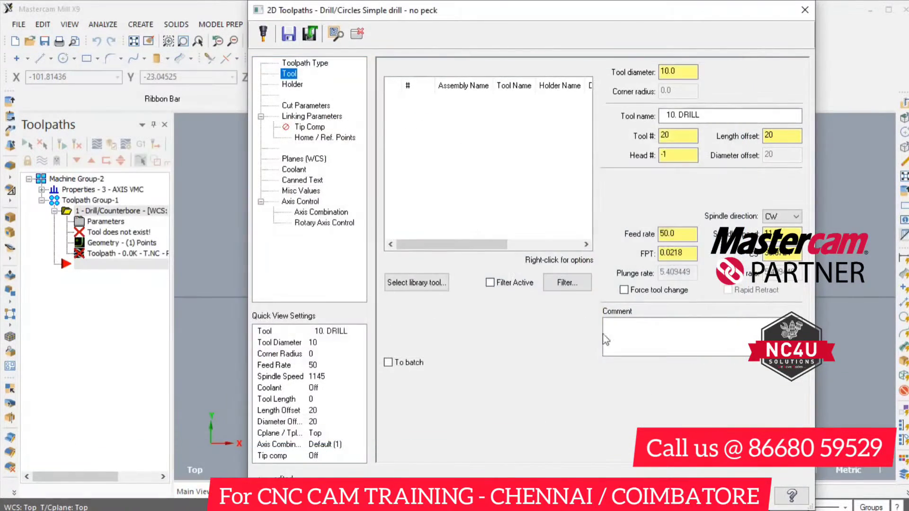
# - Set the drilling cycle in the cut parameters to Peck Drill
pyautogui.click(308, 106)
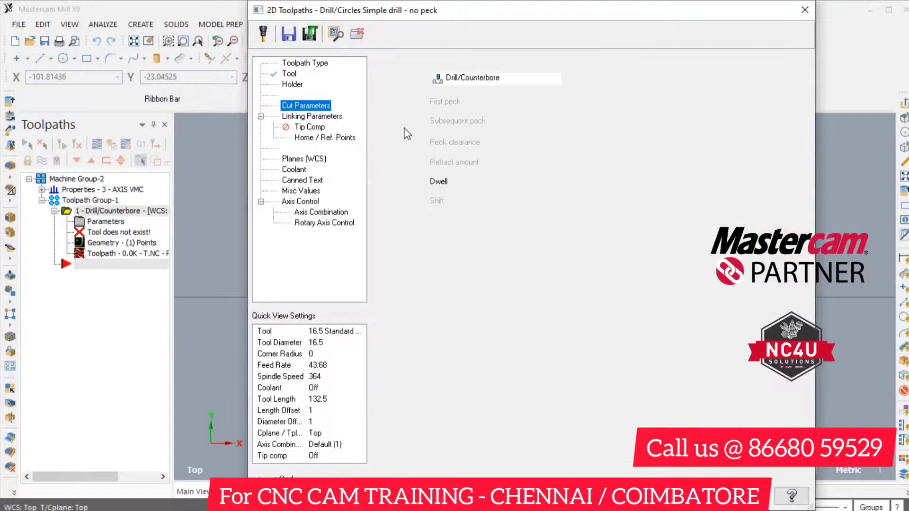
pyautogui.click(539, 83)
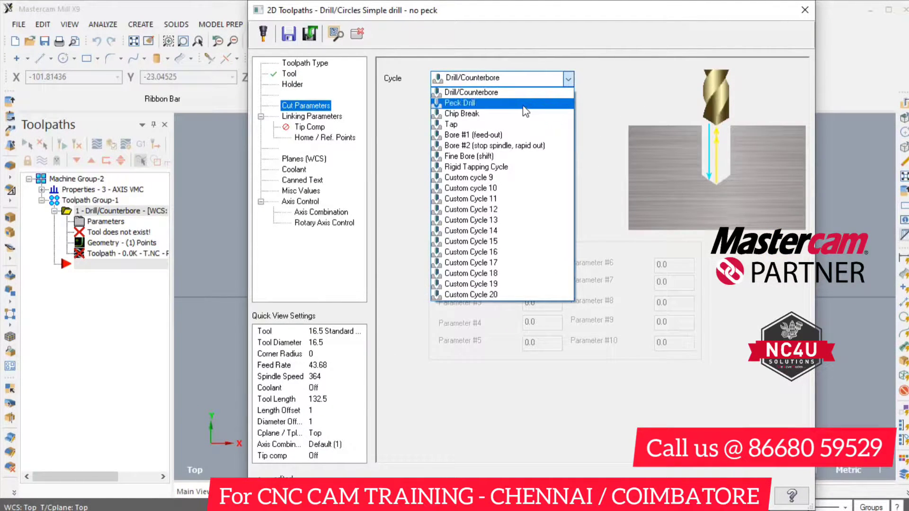
pyautogui.click(525, 111)
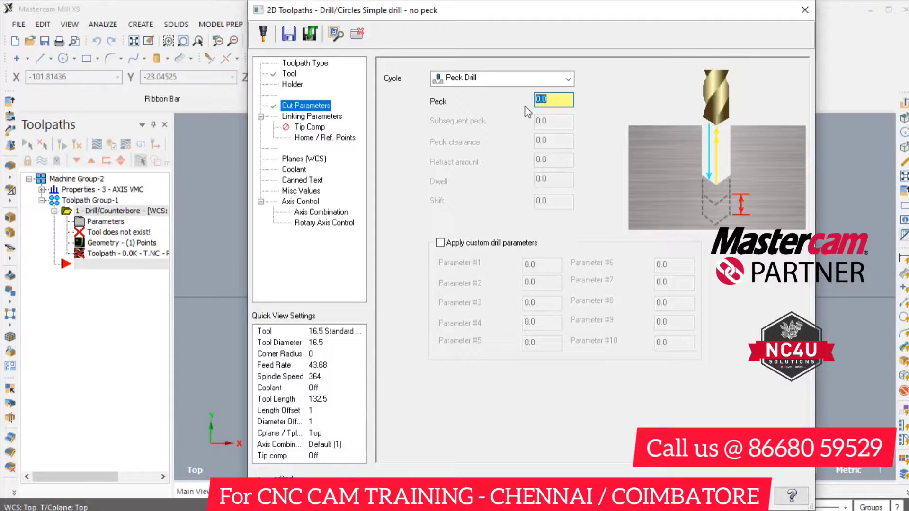
# - Set the drill's linking parameters with clearance enabled, absolute retract and an absolute depth of -55, and accept the operation
pyautogui.click(308, 117)
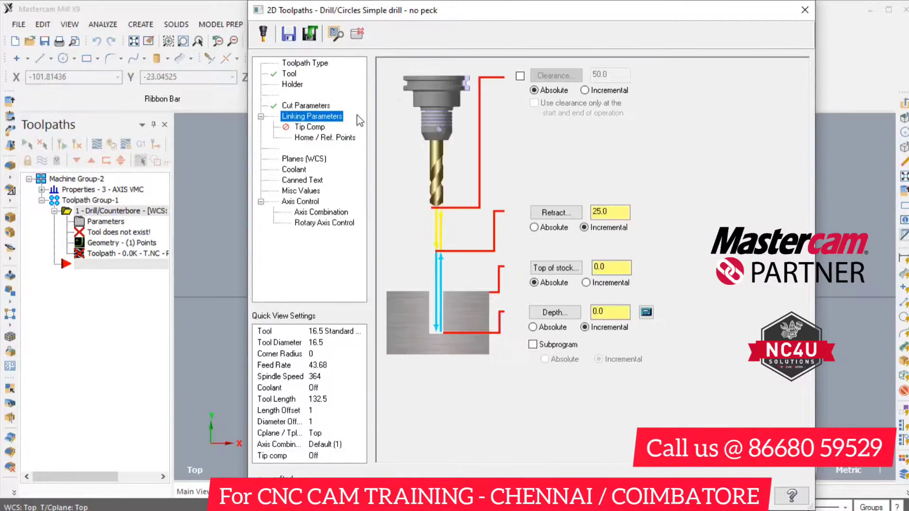
pyautogui.click(520, 76)
pyautogui.click(551, 230)
pyautogui.click(549, 328)
pyautogui.moveTo(610, 313); pyautogui.dragTo(589, 317)
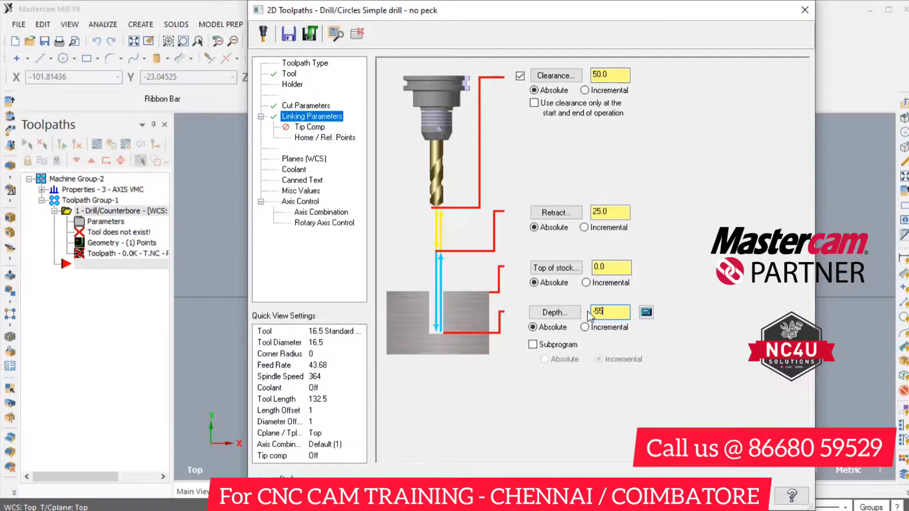
pyautogui.click(664, 496)
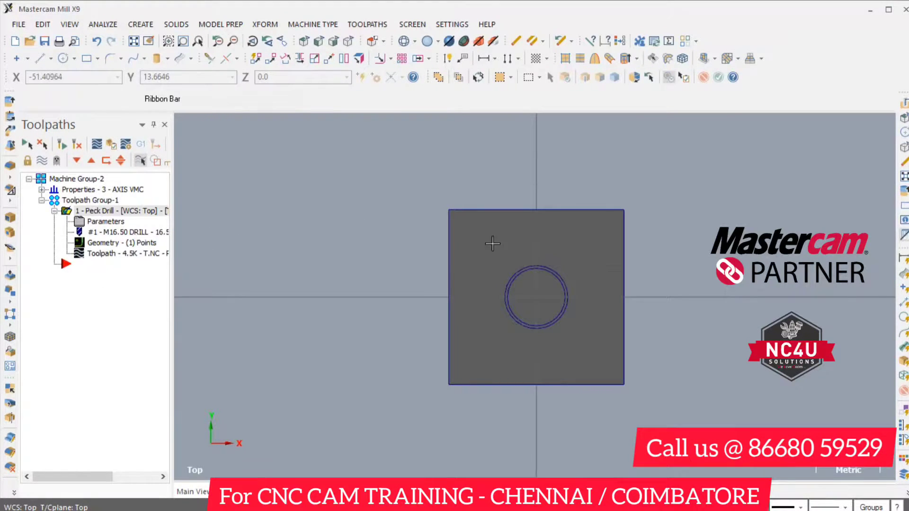
# - Toggle the drill toolpath display and add a thread mill toolpath on the outer 18 mm circle
pyautogui.click(139, 163)
pyautogui.rightClick(74, 276)
pyautogui.moveTo(183, 136)
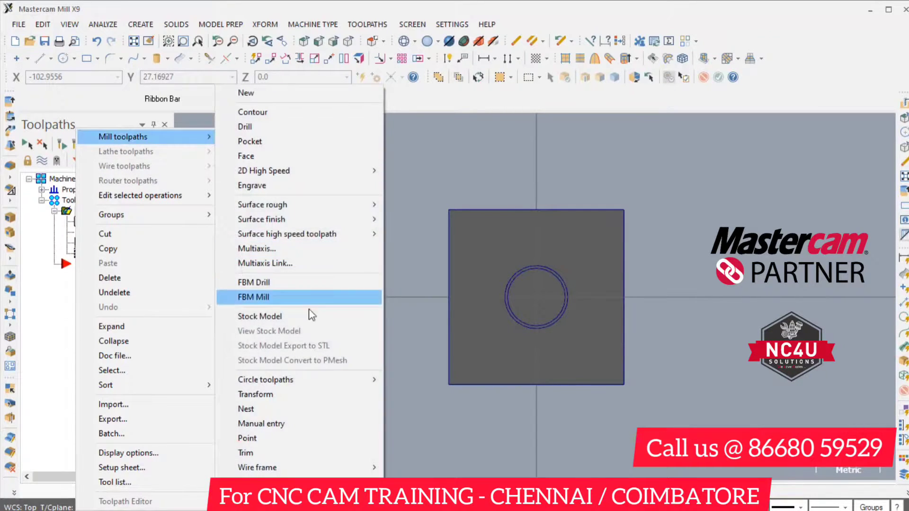
pyautogui.moveTo(308, 379)
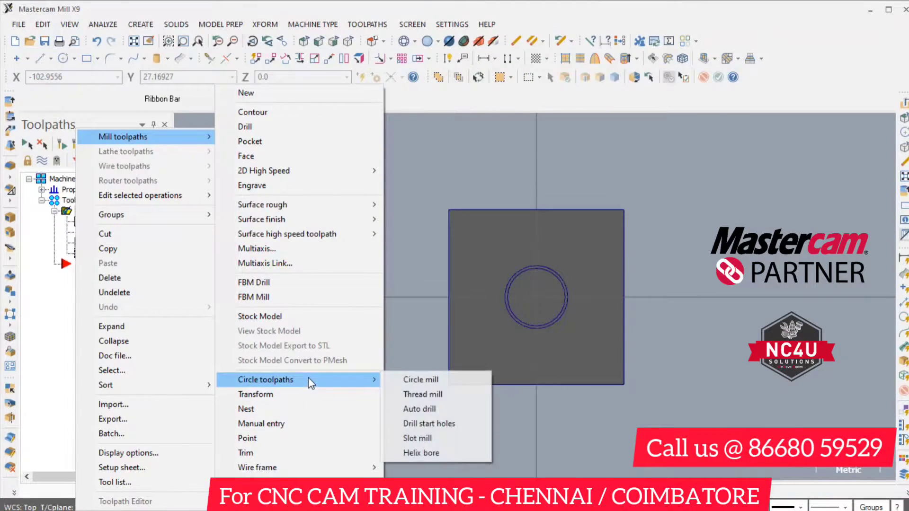
pyautogui.click(431, 395)
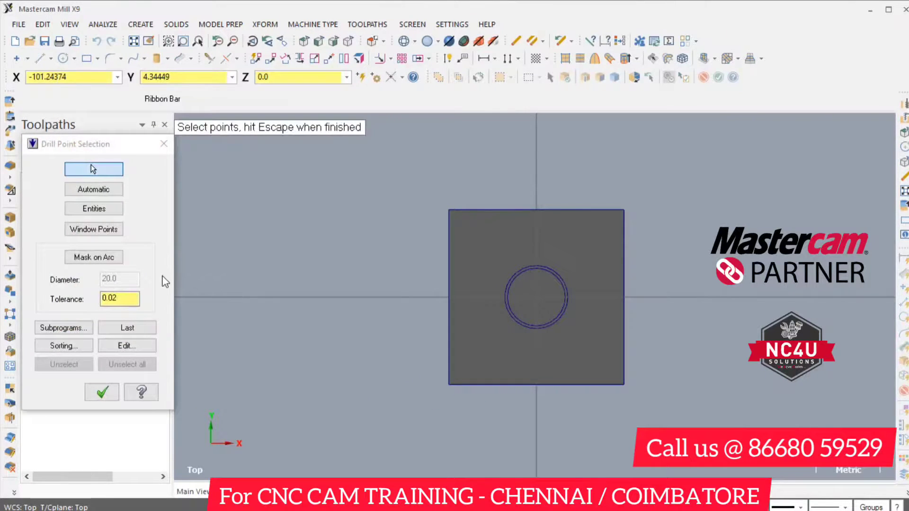
pyautogui.click(106, 209)
pyautogui.click(508, 321)
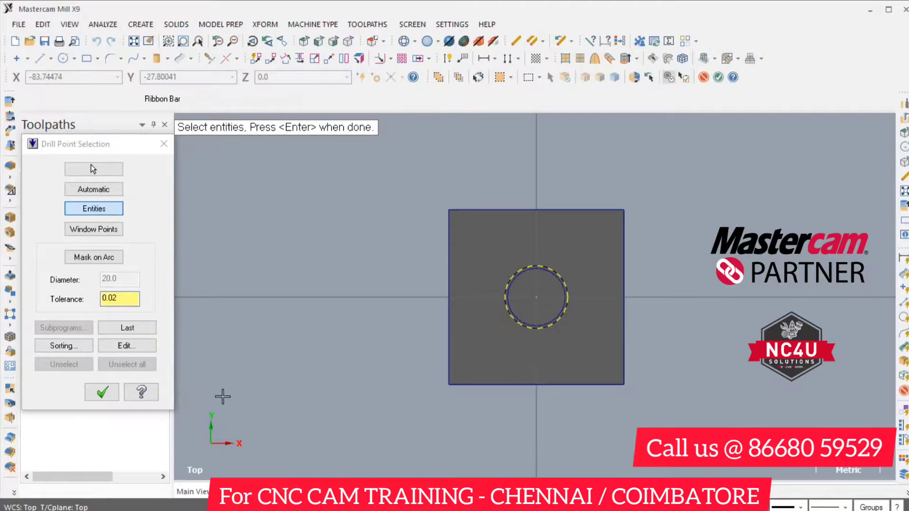
pyautogui.click(102, 392)
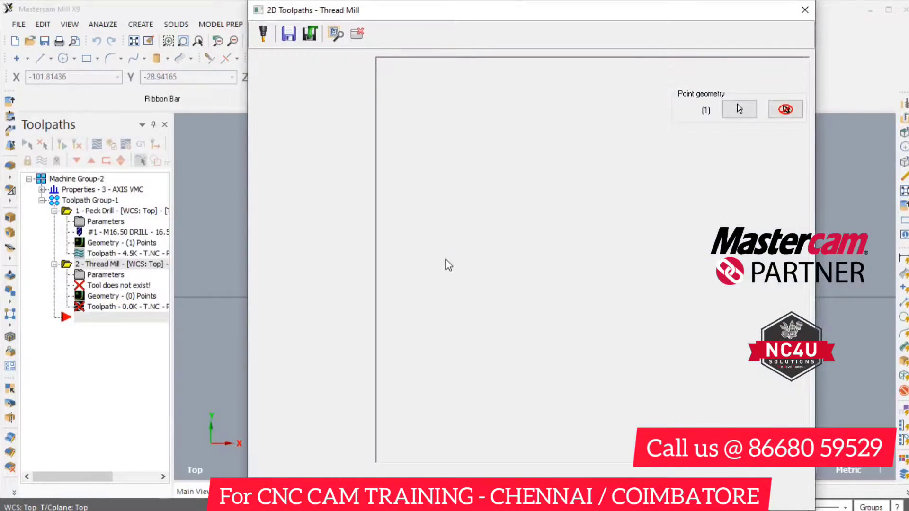
# - Start creating a new tool of the Thread Mill type for the thread milling operation
pyautogui.click(289, 75)
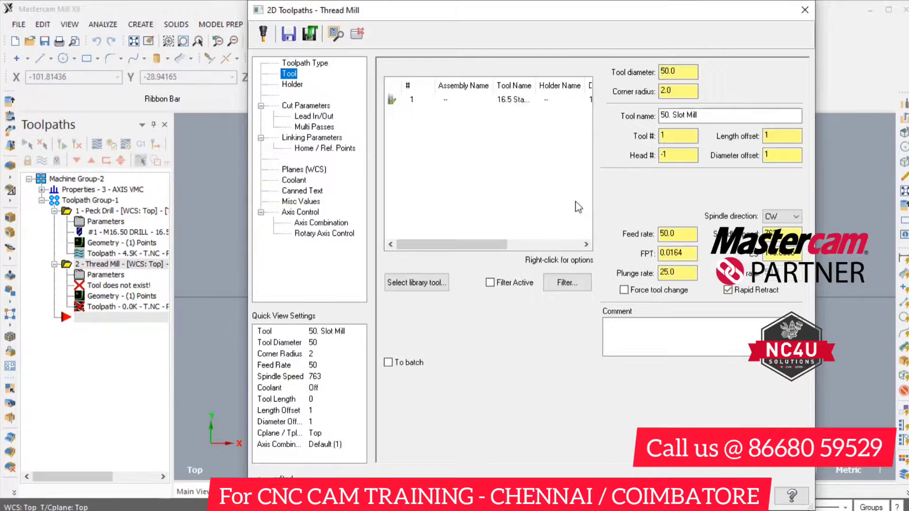
pyautogui.rightClick(479, 154)
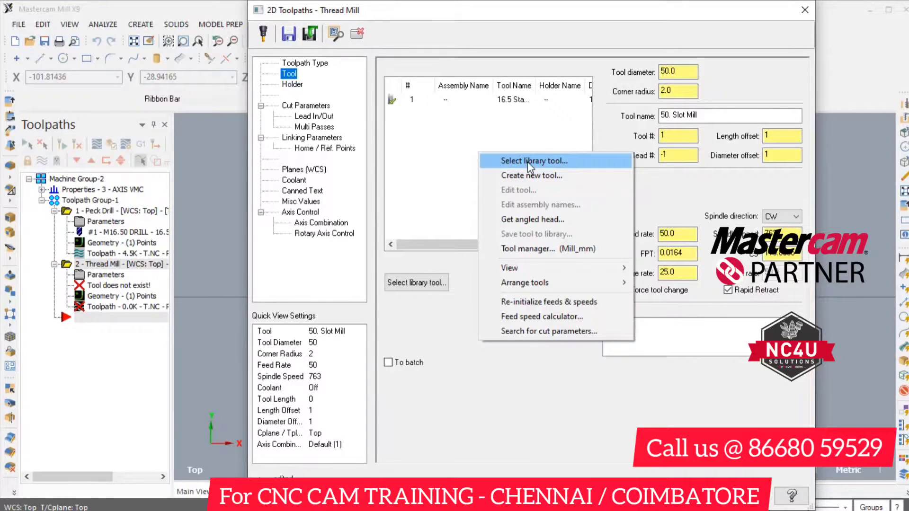
pyautogui.click(525, 175)
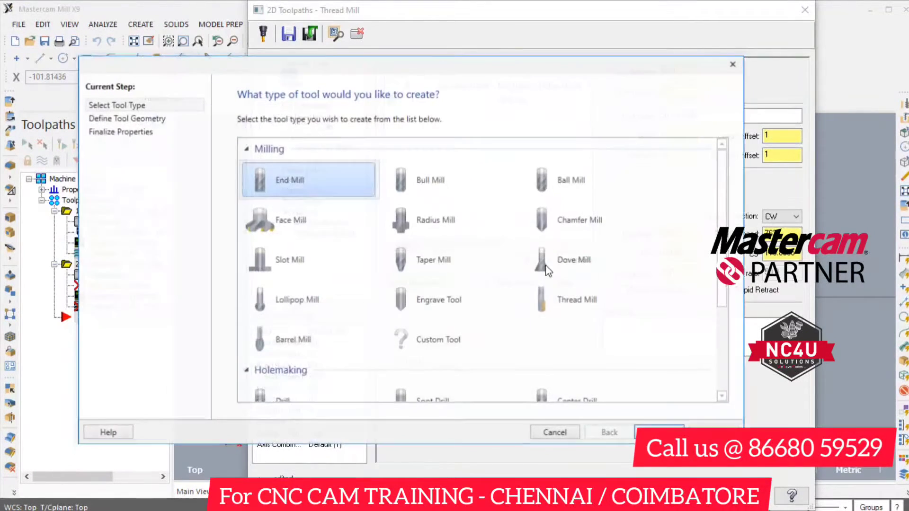
pyautogui.click(565, 307)
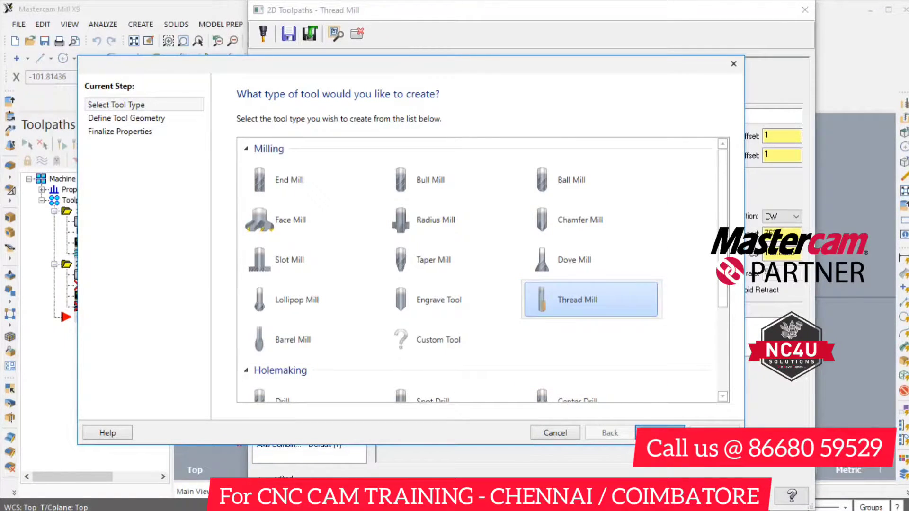
pyautogui.click(660, 431)
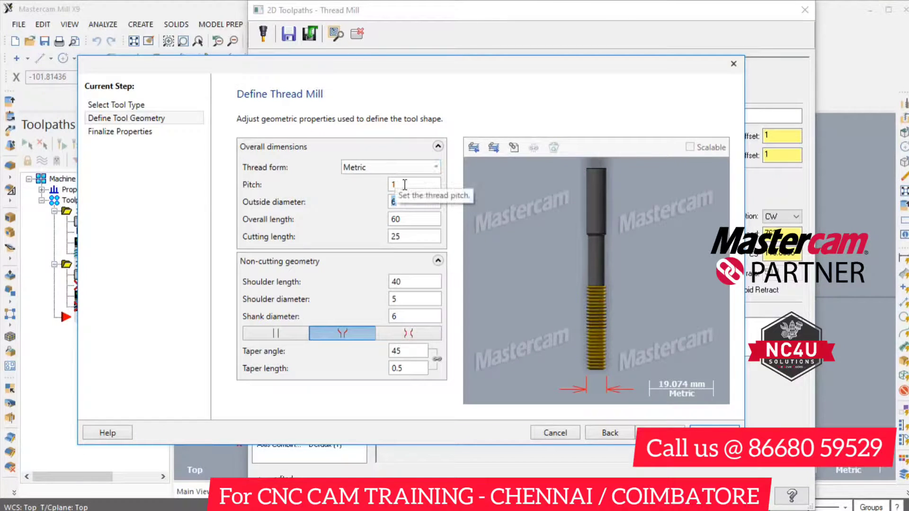
# - Define the thread mill with a pitch of 1.5, outside diameter 13.716 and cutting length 14, and finish creating it
pyautogui.click(405, 185)
pyautogui.write('.5')
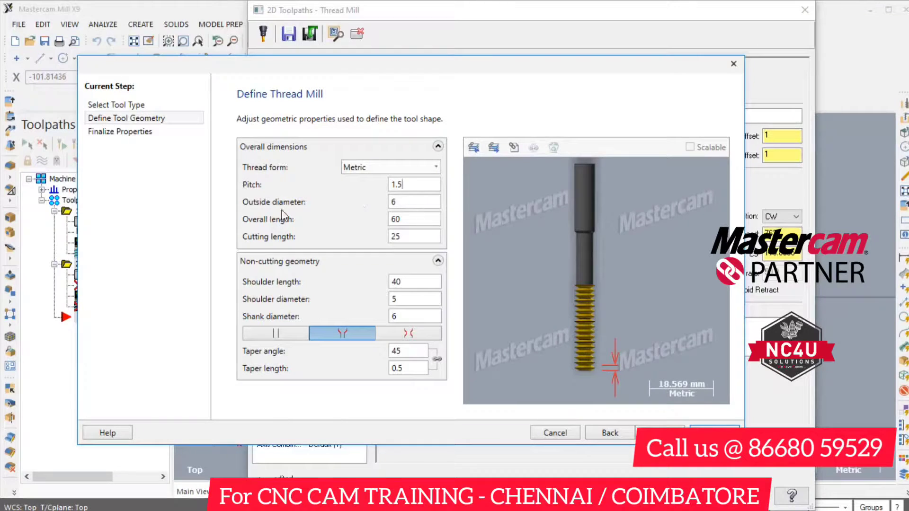
pyautogui.click(411, 202)
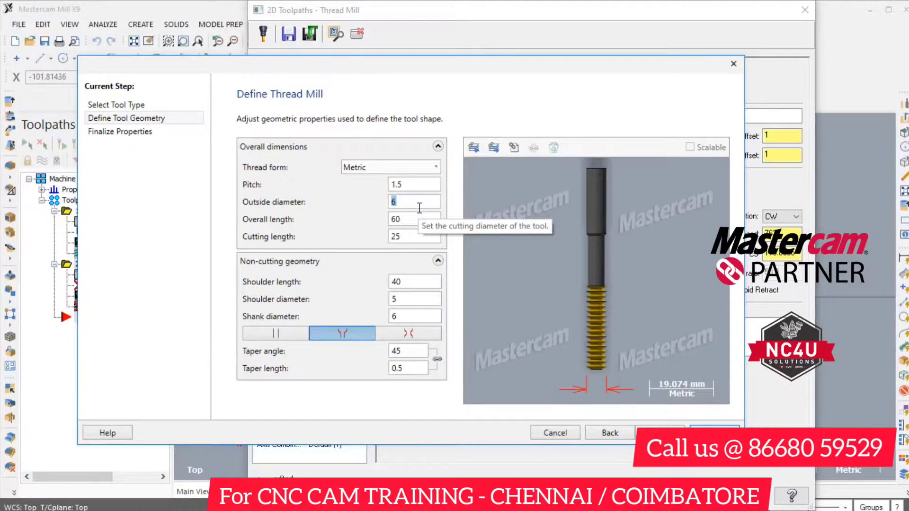
pyautogui.write('13.71')
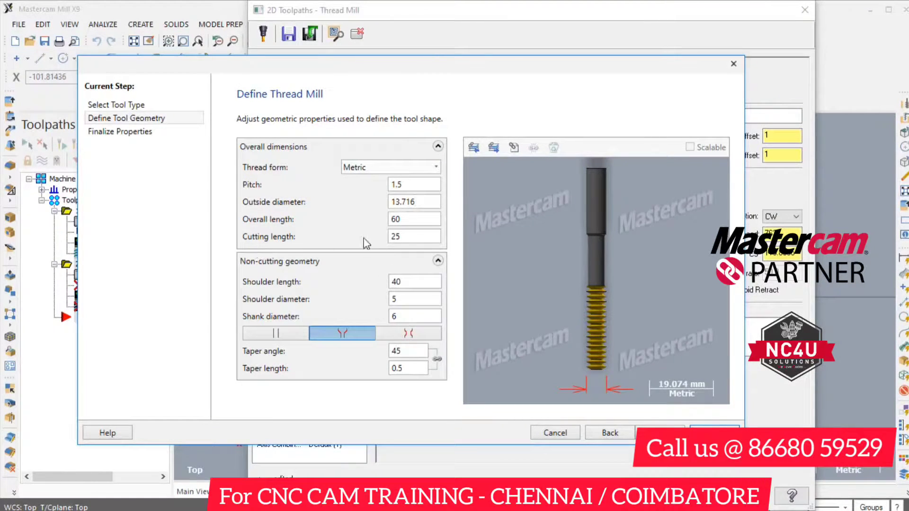
pyautogui.doubleClick(406, 236)
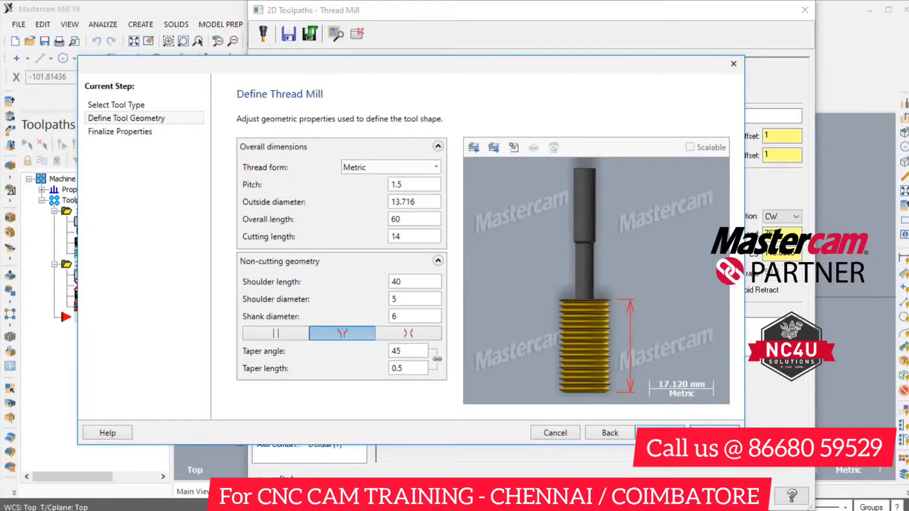
pyautogui.click(660, 432)
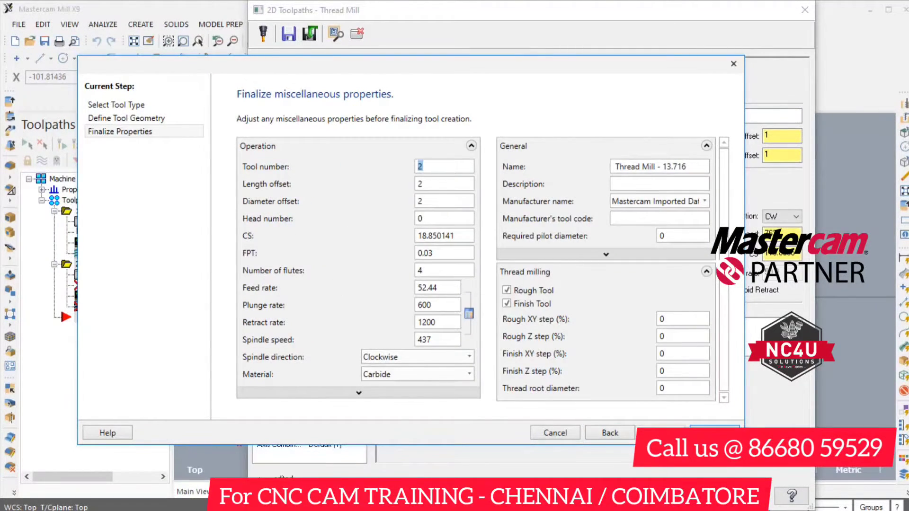
pyautogui.click(715, 432)
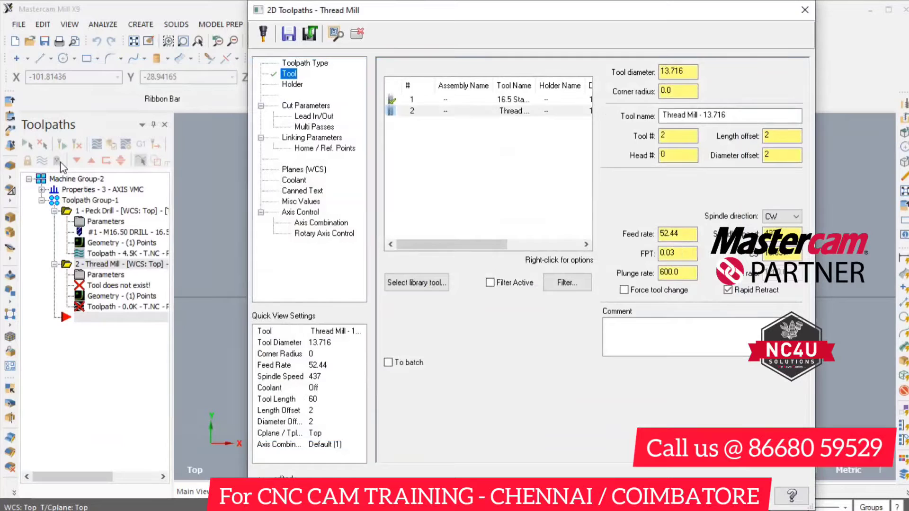
# - Compare the number of active teeth and thread pitch in the cut parameters with the thread mill's defined geometry
pyautogui.click(313, 106)
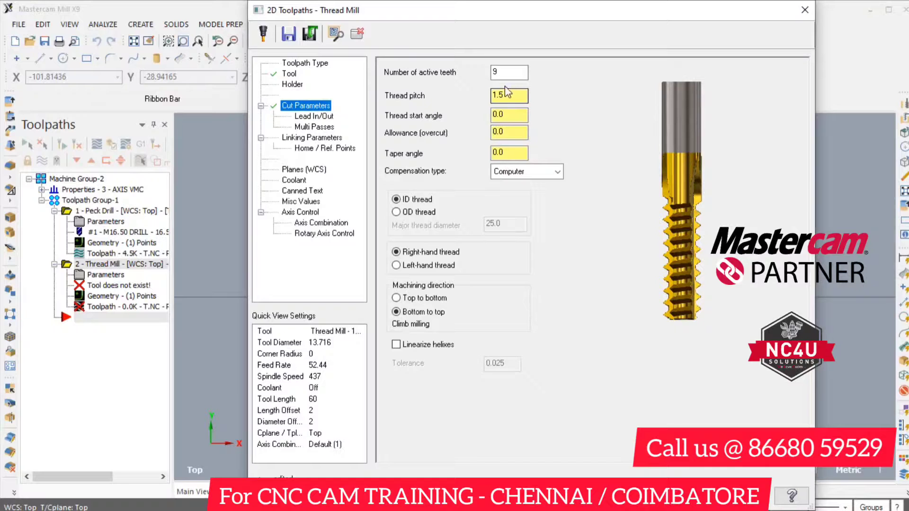
pyautogui.click(295, 74)
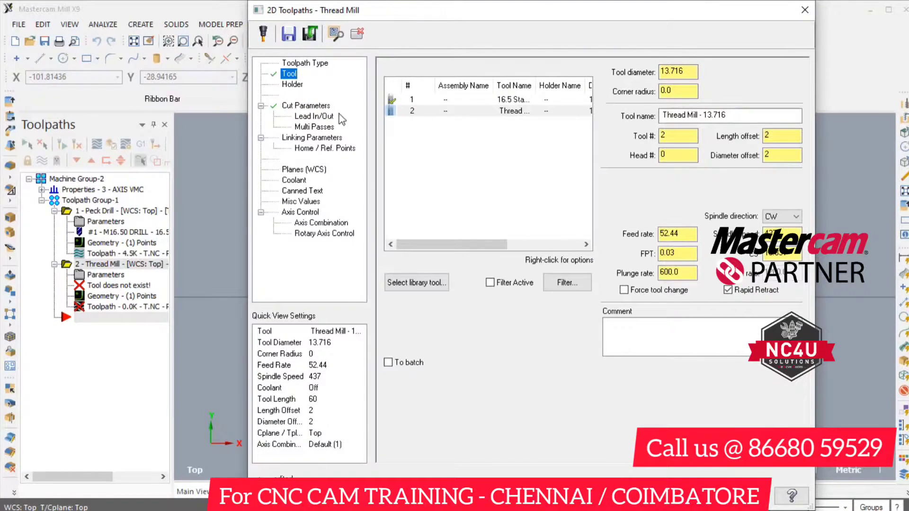
pyautogui.doubleClick(498, 112)
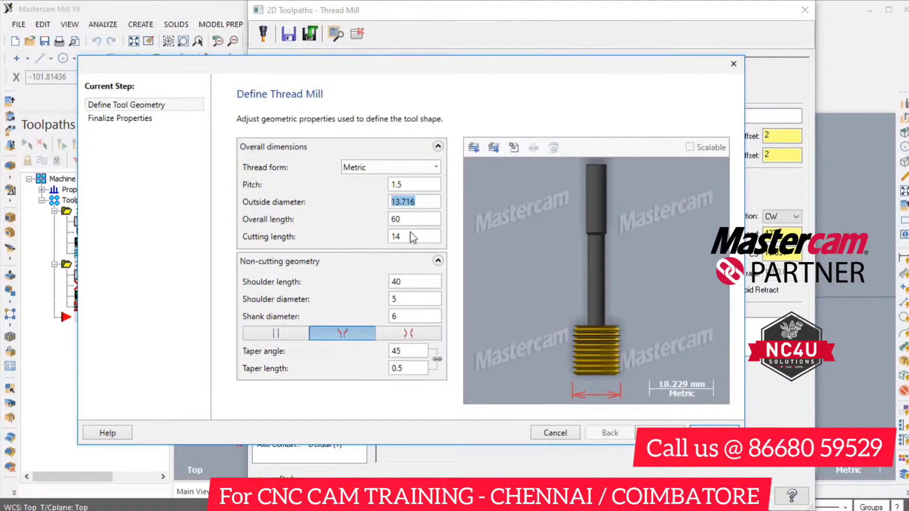
pyautogui.click(734, 63)
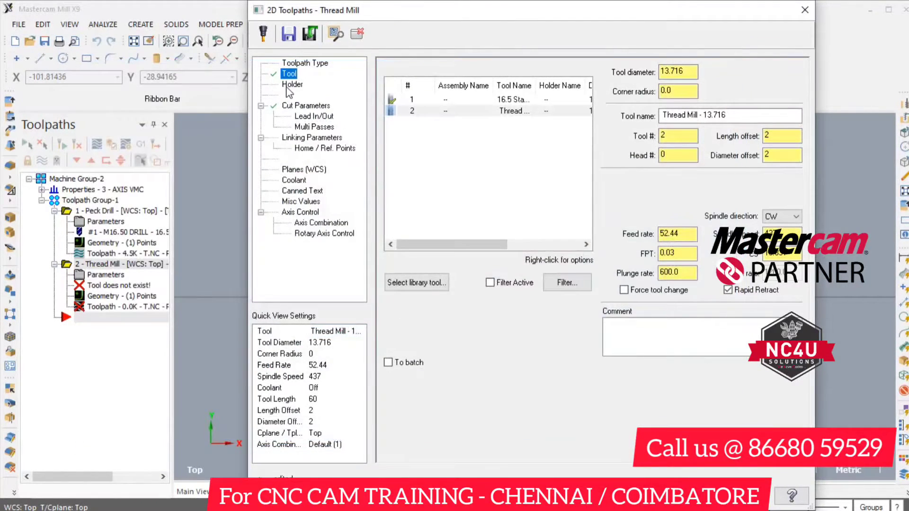
# - Set the thread mill's cut parameters to Control compensation and a top-to-bottom machining direction
pyautogui.click(300, 107)
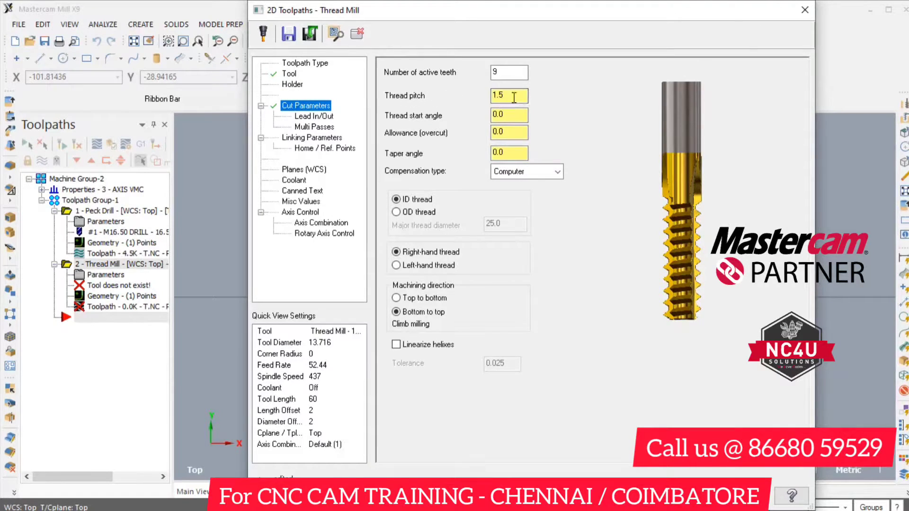
pyautogui.click(502, 116)
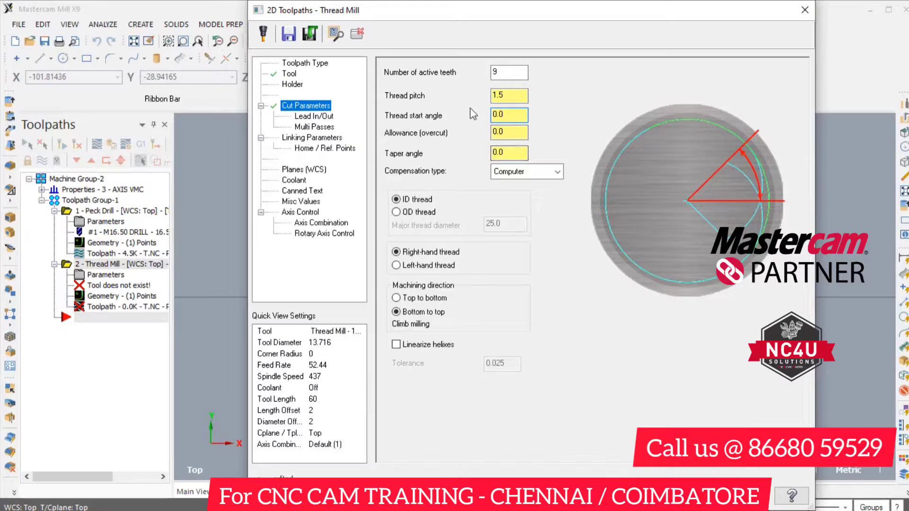
pyautogui.doubleClick(509, 116)
pyautogui.click(513, 133)
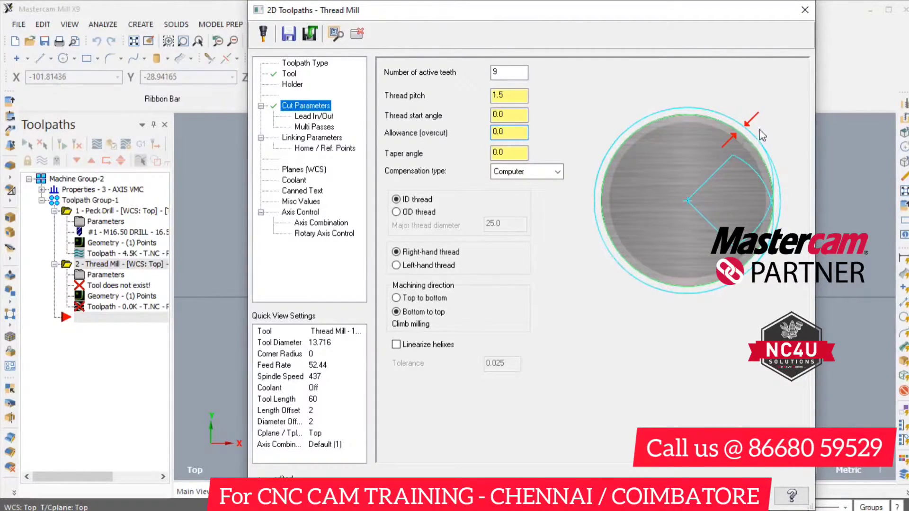
pyautogui.click(512, 153)
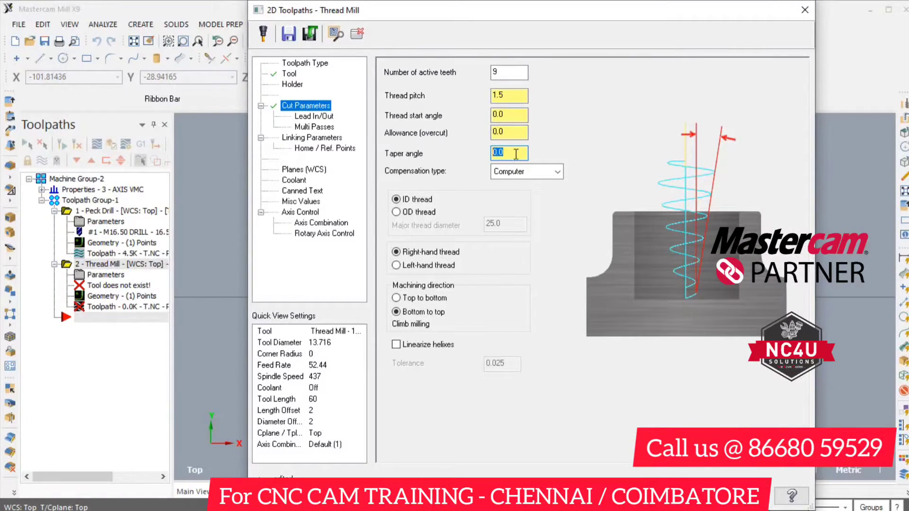
pyautogui.click(558, 172)
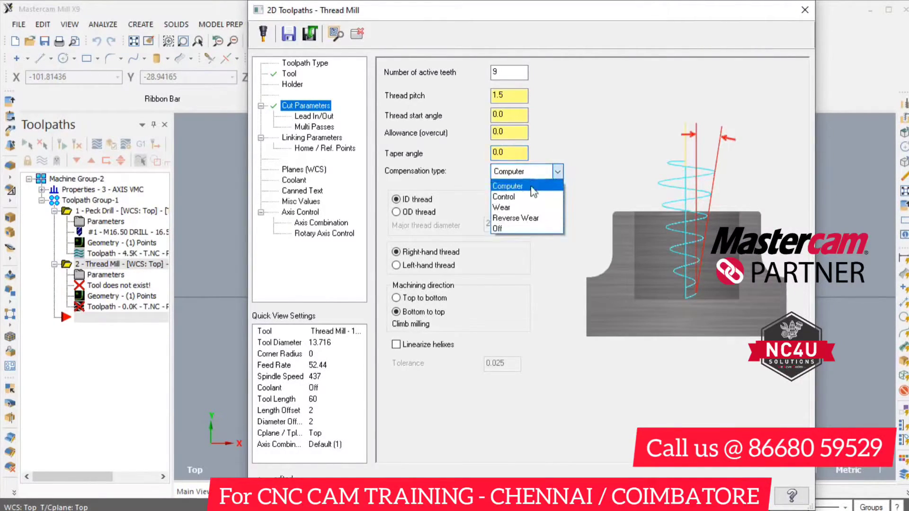
pyautogui.click(533, 197)
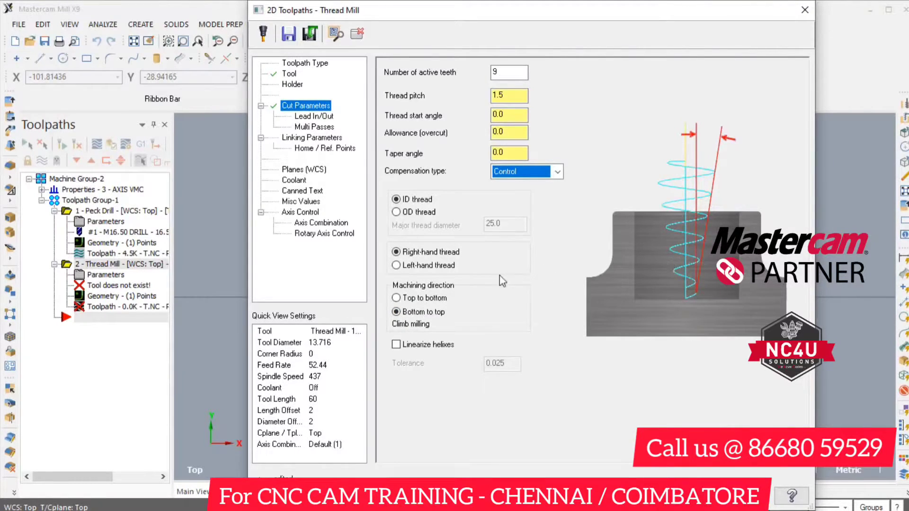
pyautogui.click(432, 298)
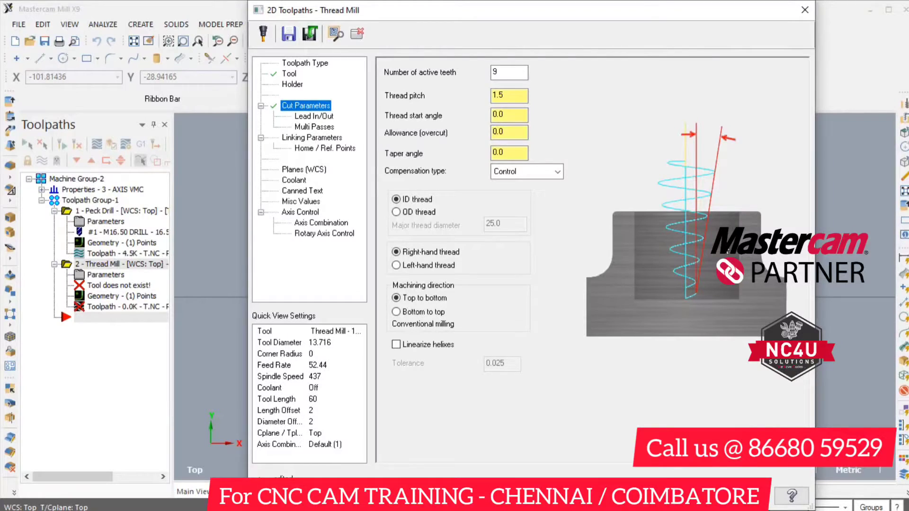
# - Examine the lead in/out settings, including the start-at-center option
pyautogui.click(321, 119)
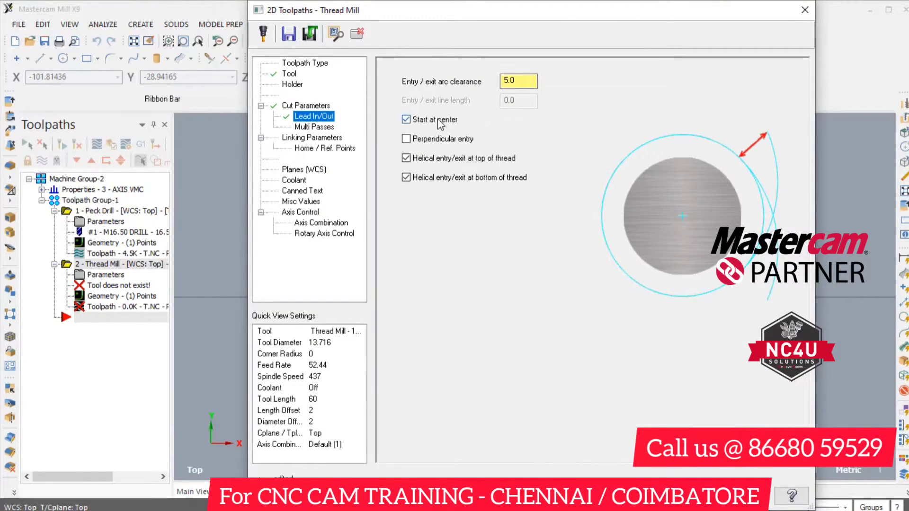
pyautogui.click(407, 119)
pyautogui.click(407, 120)
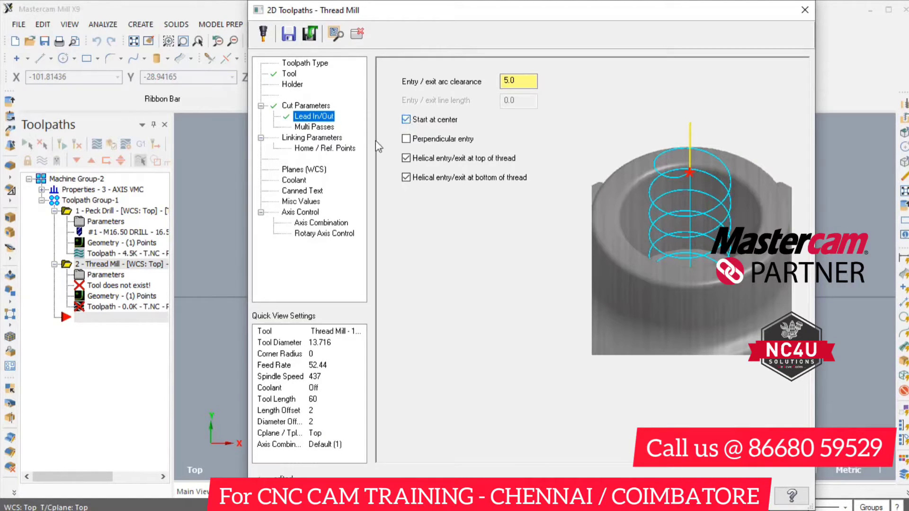
# - Enable multi passes with 5 rough passes and a rough stepover of 0.3, calculated as 1.5/5
pyautogui.click(320, 127)
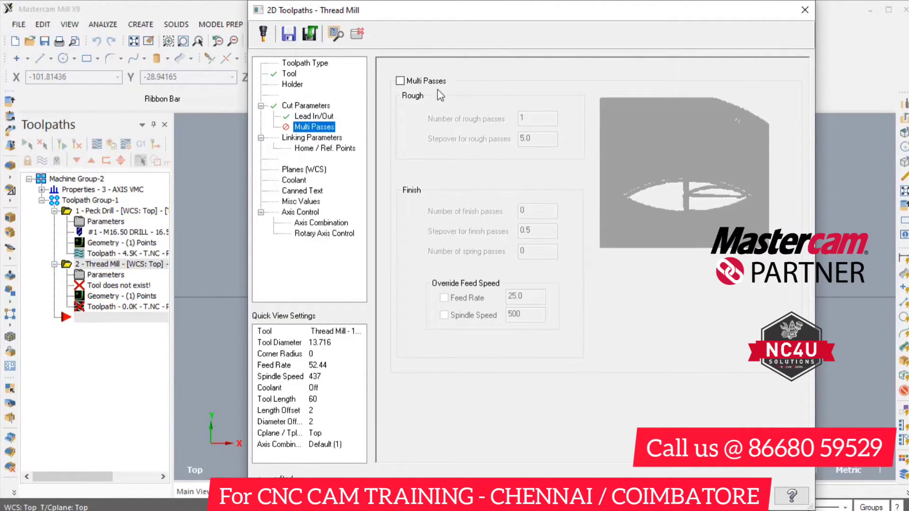
pyautogui.click(401, 82)
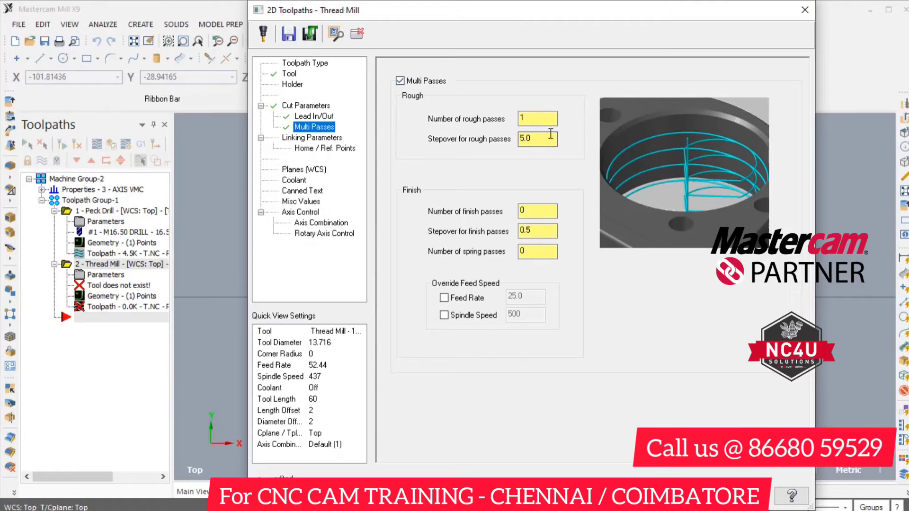
pyautogui.doubleClick(529, 119)
pyautogui.write('5')
pyautogui.press('Tab')
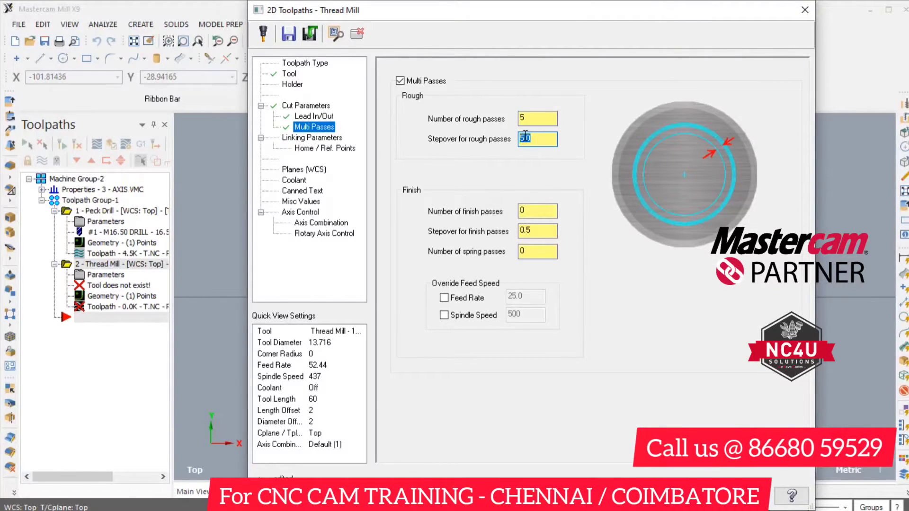
pyautogui.write('1.5/5')
pyautogui.press('Return')
# - Set 2 finish passes with a 0.1 stepover and 2 spring passes, and enable the feed rate and spindle speed overrides
pyautogui.doubleClick(531, 211)
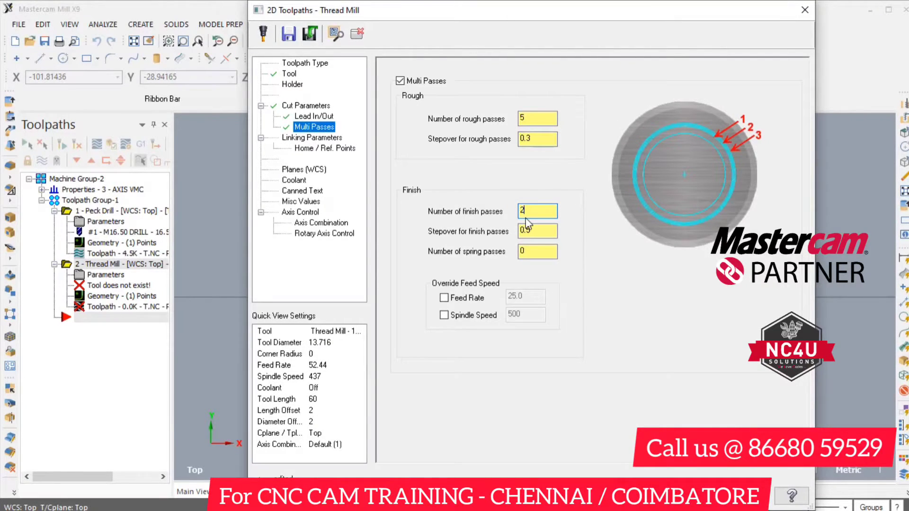
pyautogui.doubleClick(545, 231)
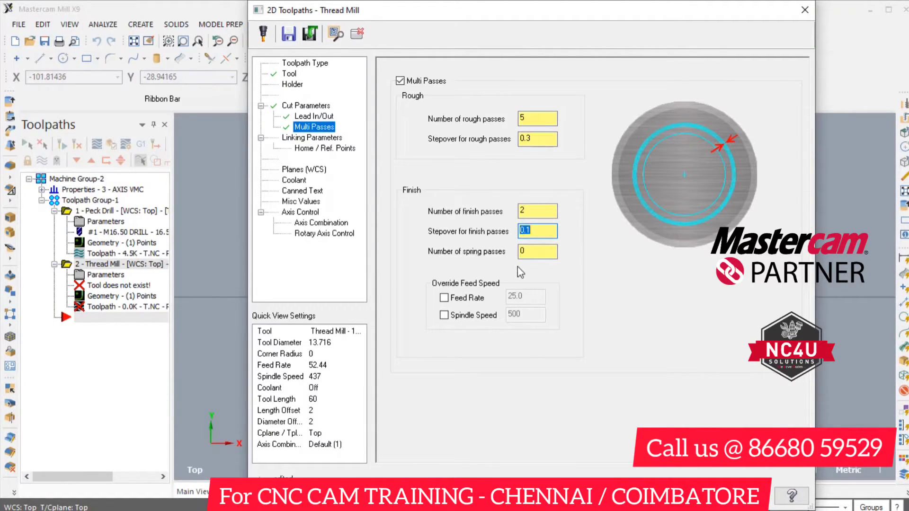
pyautogui.doubleClick(533, 254)
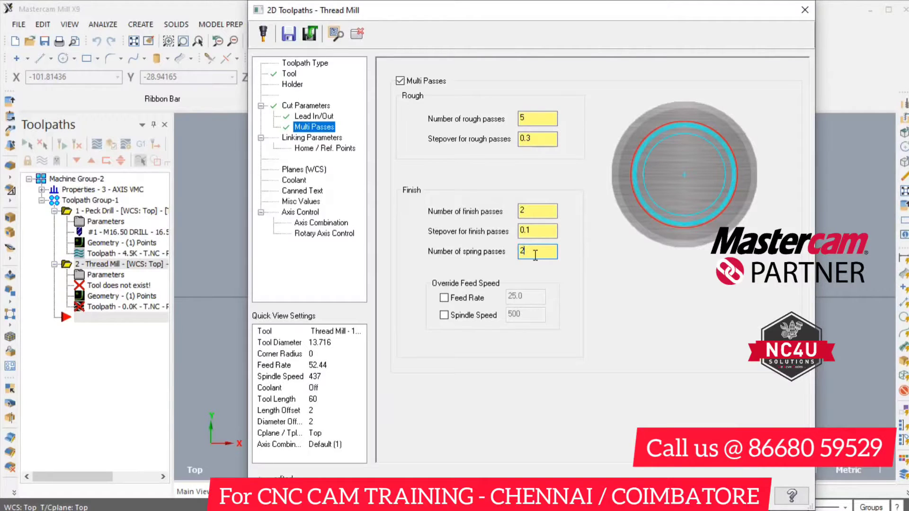
pyautogui.click(444, 298)
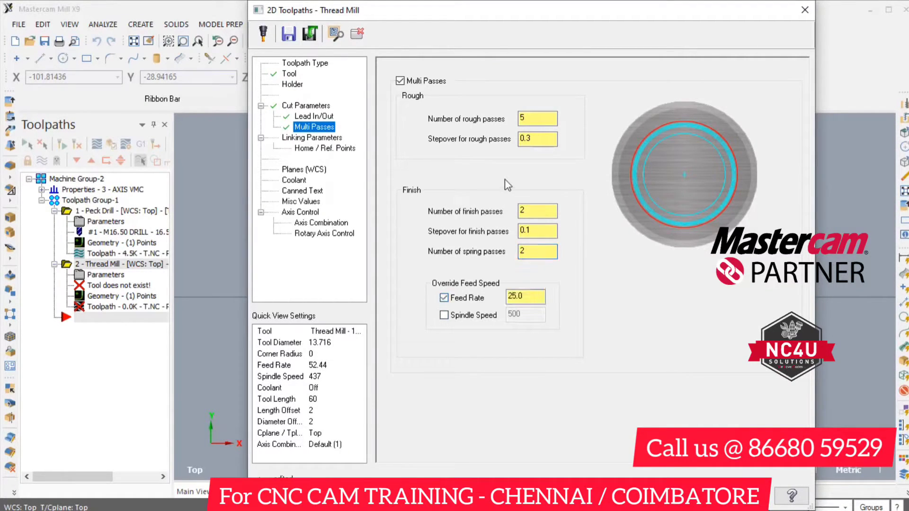
pyautogui.click(443, 315)
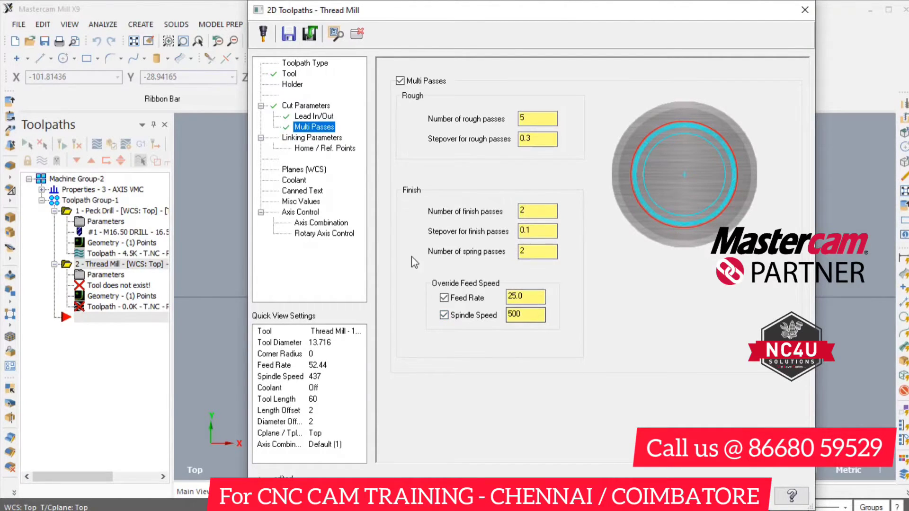
# - Set the thread depth in the linking parameters to an absolute -55 and accept the thread mill operation
pyautogui.click(337, 138)
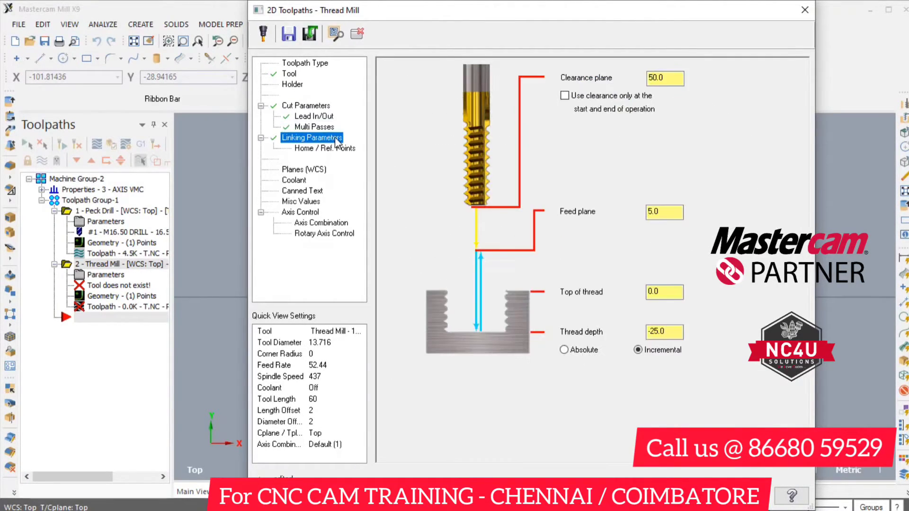
pyautogui.click(587, 353)
pyautogui.moveTo(674, 332); pyautogui.dragTo(647, 332)
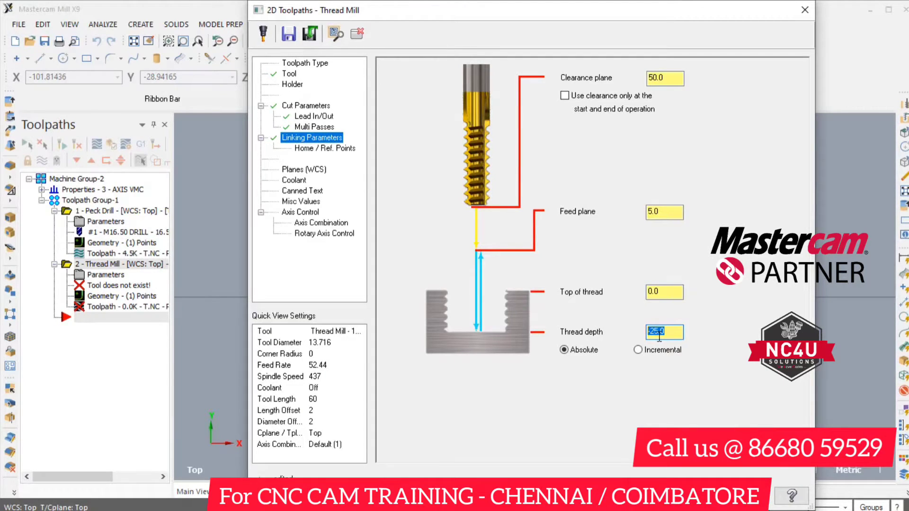
pyautogui.write('-55')
pyautogui.press('Return')
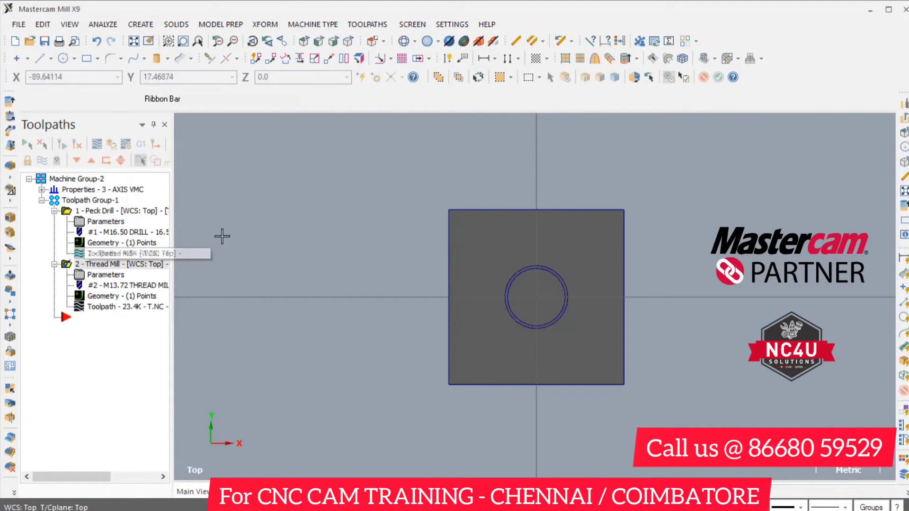
# - Backplot the thread mill operation in an isometric wireframe view and inspect the tool motion through the block
pyautogui.moveTo(348, 244); pyautogui.dragTo(330, 168, button='middle')
pyautogui.rightClick(291, 214)
pyautogui.click(335, 351)
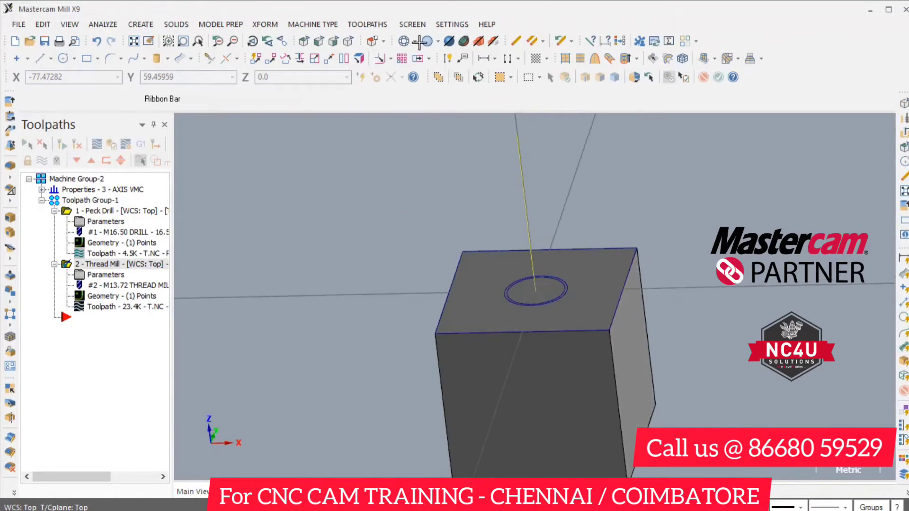
pyautogui.hotkey('alt', 's')
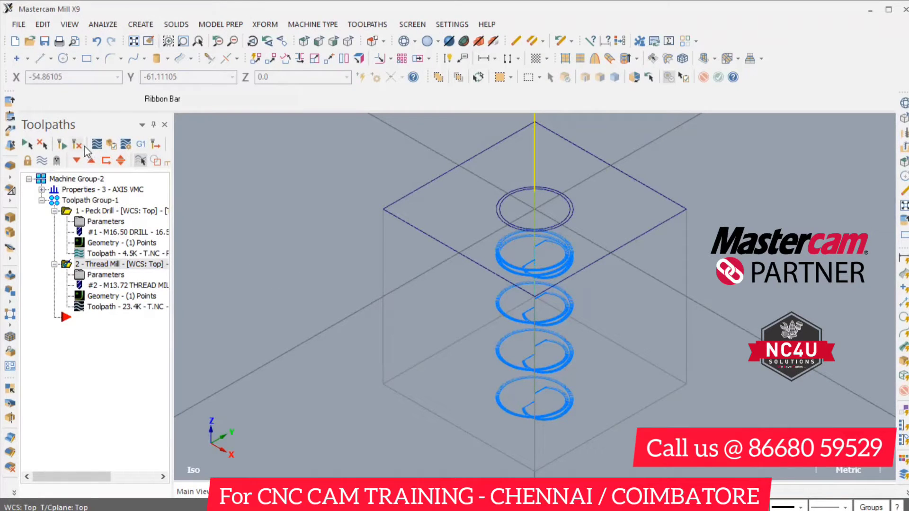
pyautogui.click(98, 146)
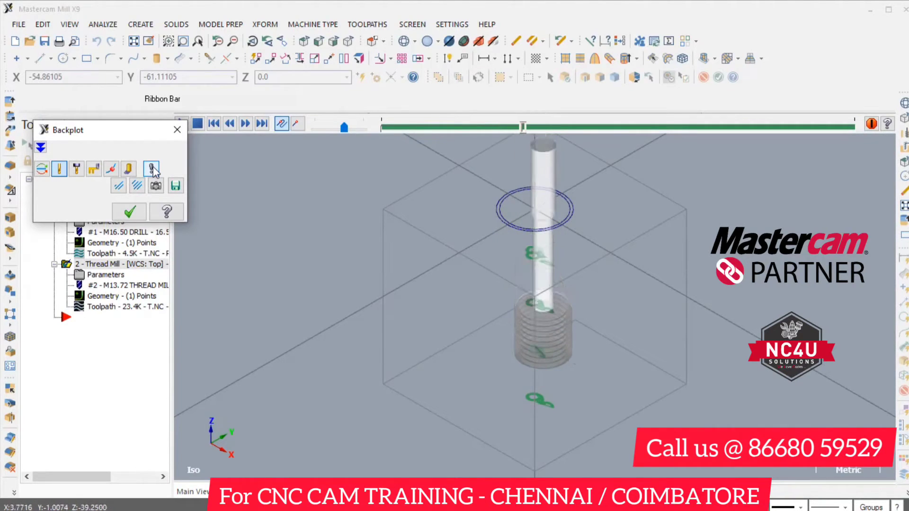
pyautogui.click(177, 130)
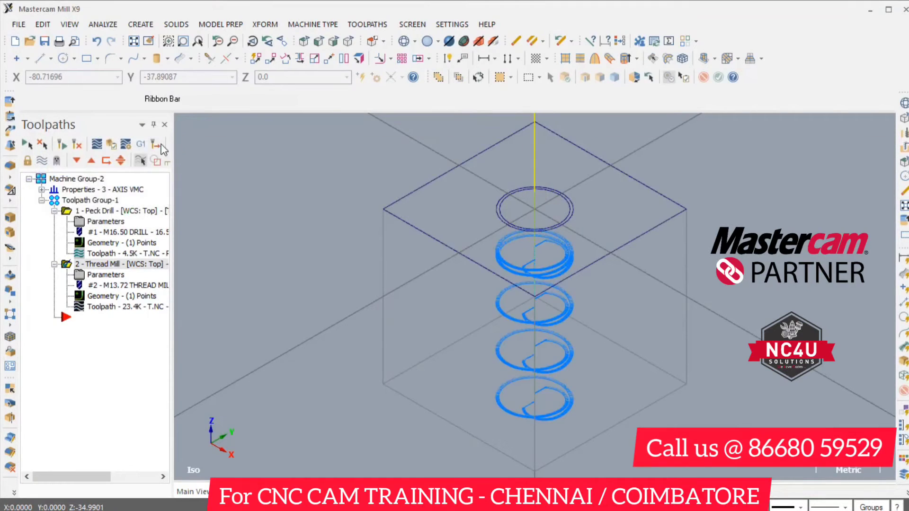
# - Define a rectangular 50 x 50 x 50 stock from a bounding box around all the block geometry and shade the model
pyautogui.click(41, 189)
pyautogui.click(88, 225)
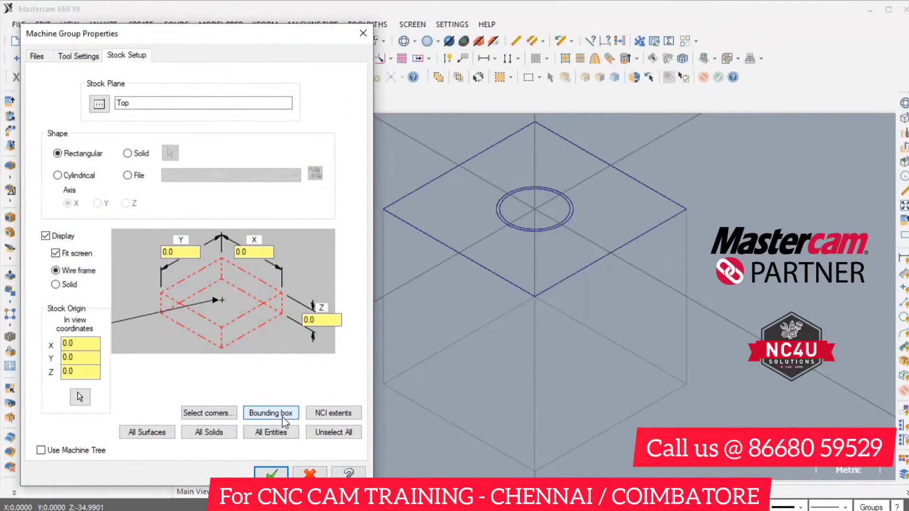
pyautogui.click(272, 472)
pyautogui.scroll(-2, 311, 290)
pyautogui.moveTo(296, 156); pyautogui.dragTo(587, 438)
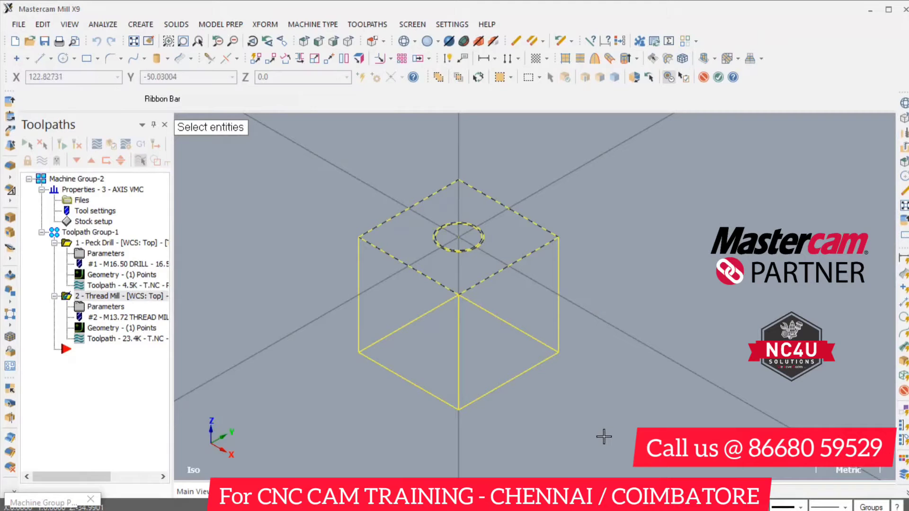
pyautogui.press('Return')
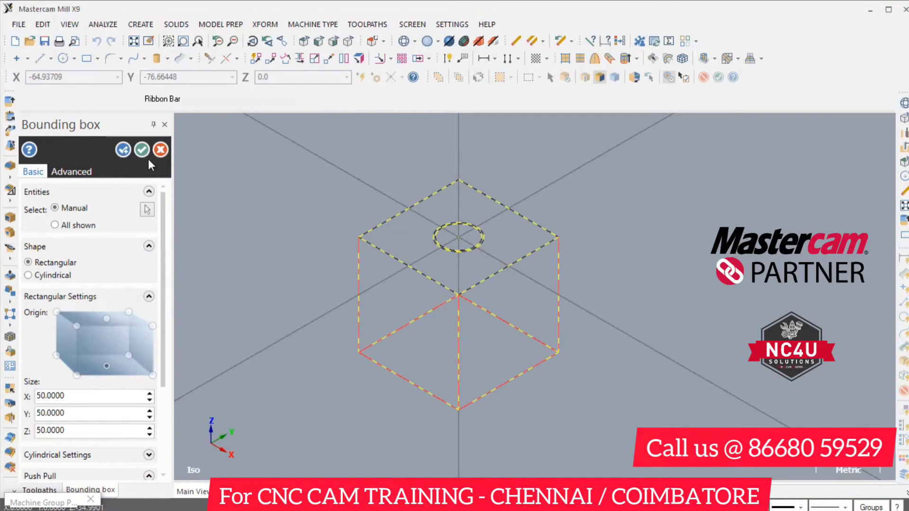
pyautogui.click(142, 150)
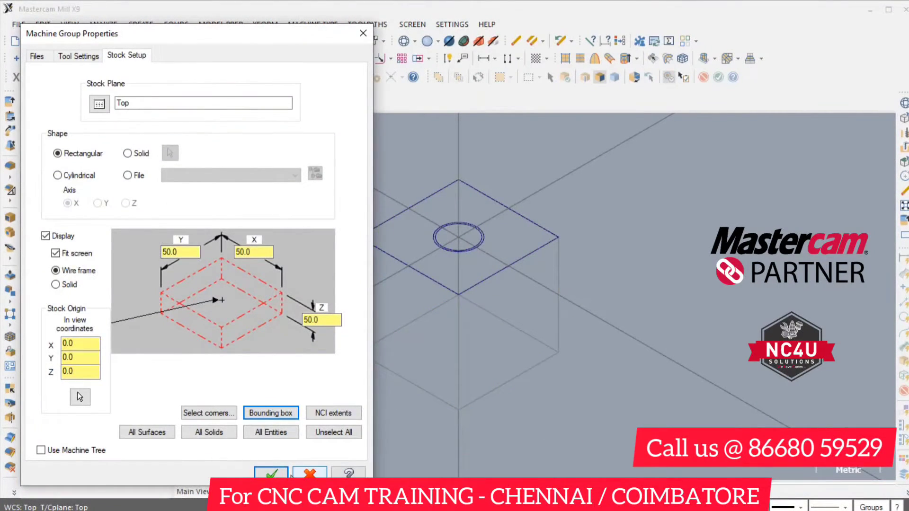
pyautogui.click(271, 473)
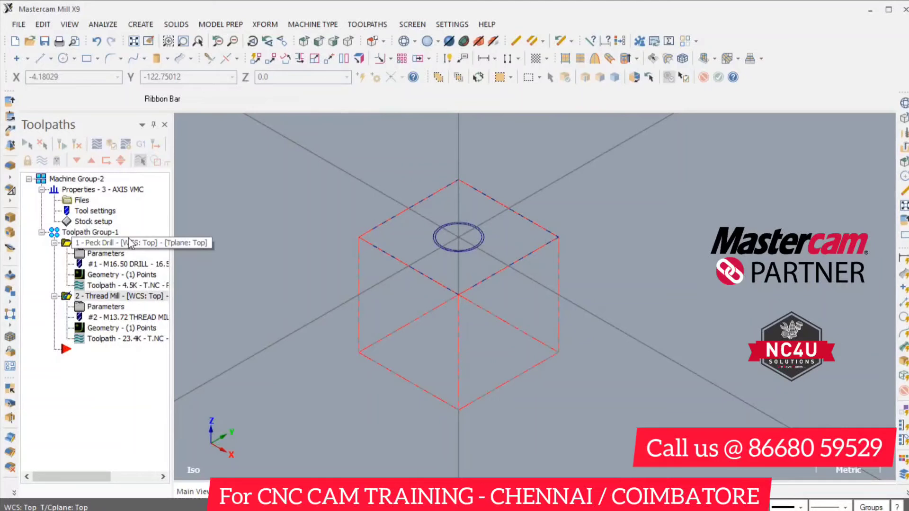
pyautogui.click(429, 41)
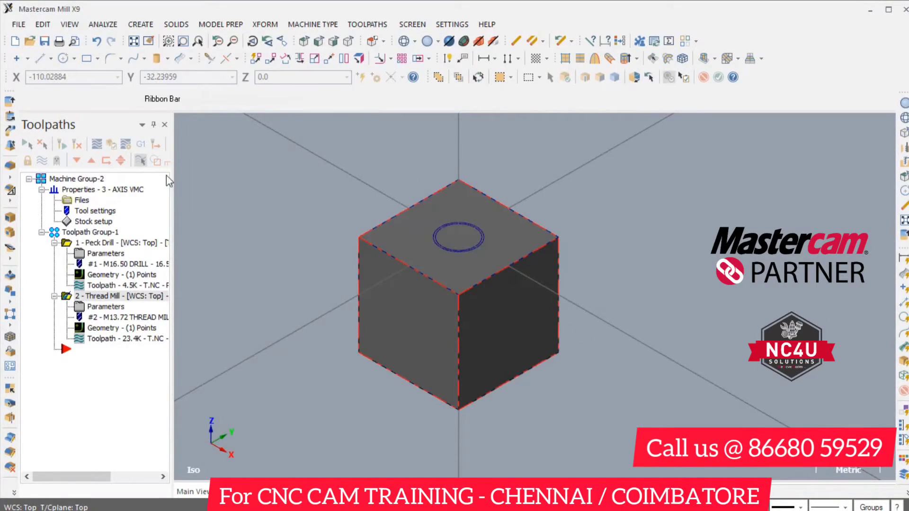
# - Select all operations and verify the peck drill and thread mill together on the stock, examining the YZ section of the hole
pyautogui.click(112, 144)
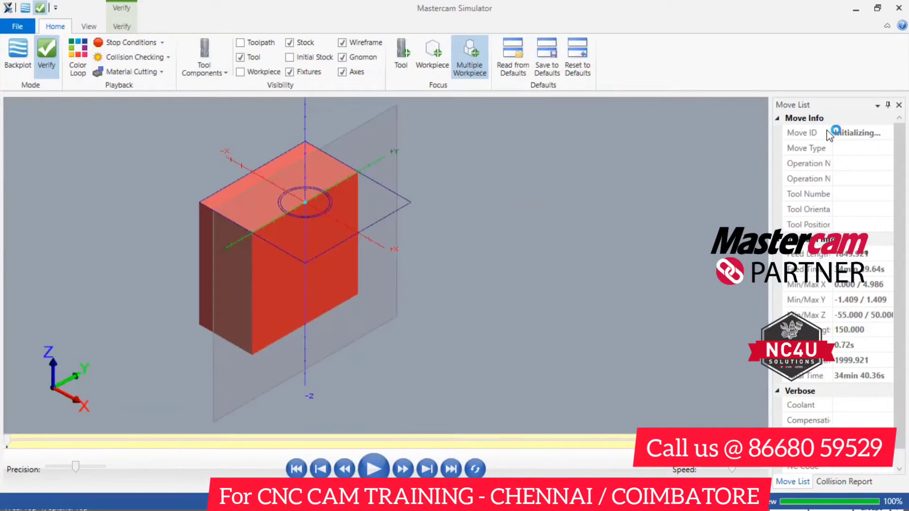
pyautogui.click(899, 8)
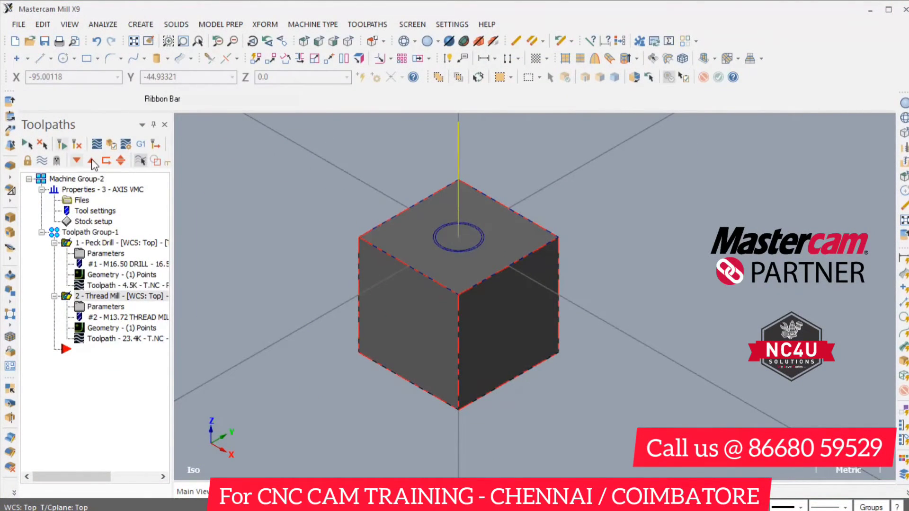
pyautogui.click(111, 144)
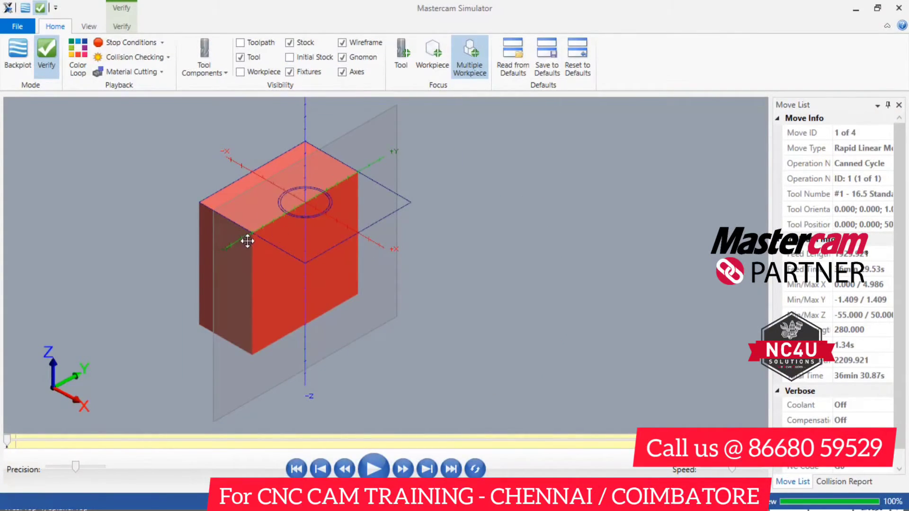
pyautogui.click(114, 28)
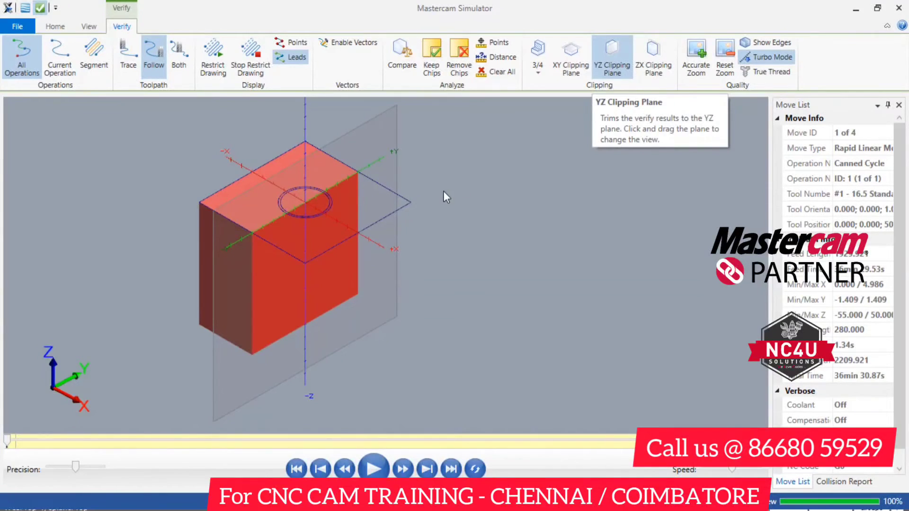
pyautogui.press('space')
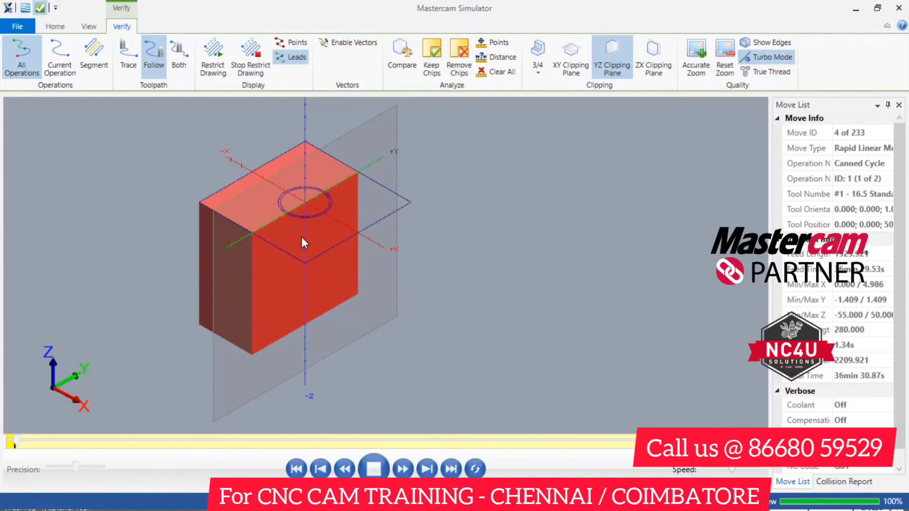
pyautogui.scroll(-1, 316, 253)
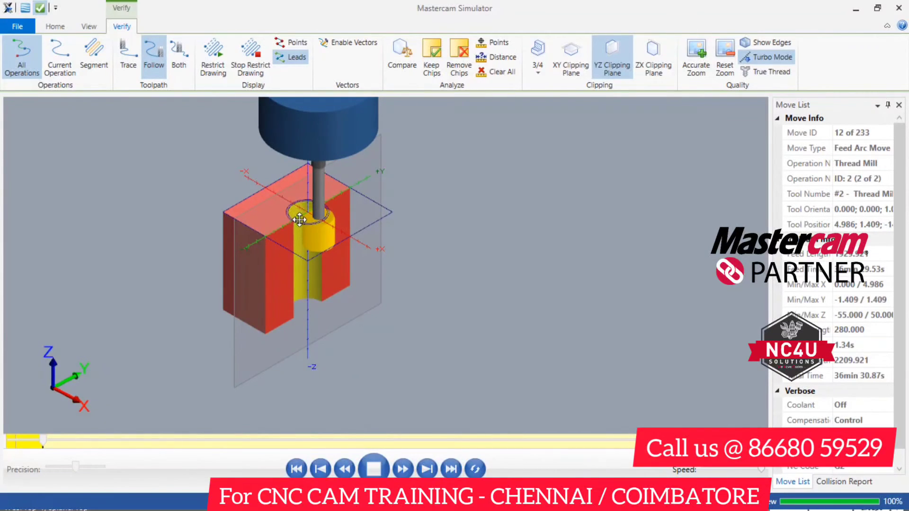
pyautogui.scroll(5, 301, 219)
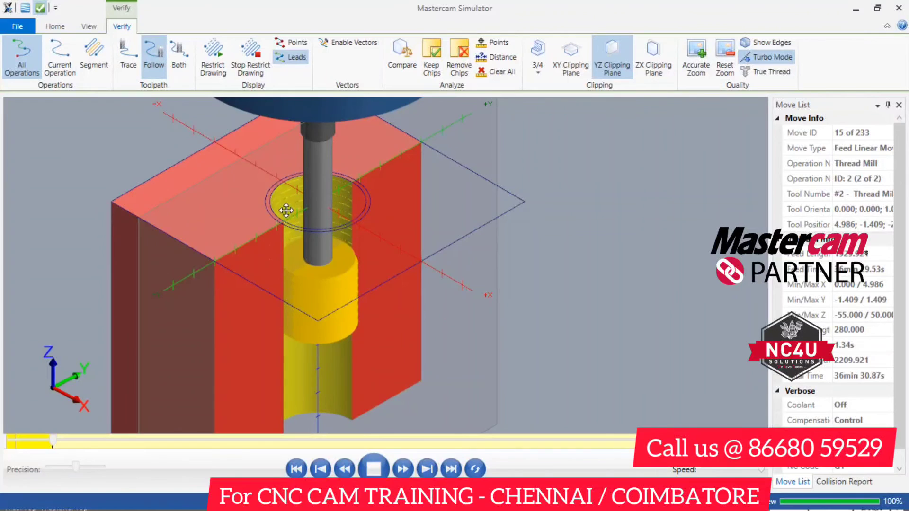
pyautogui.click(898, 8)
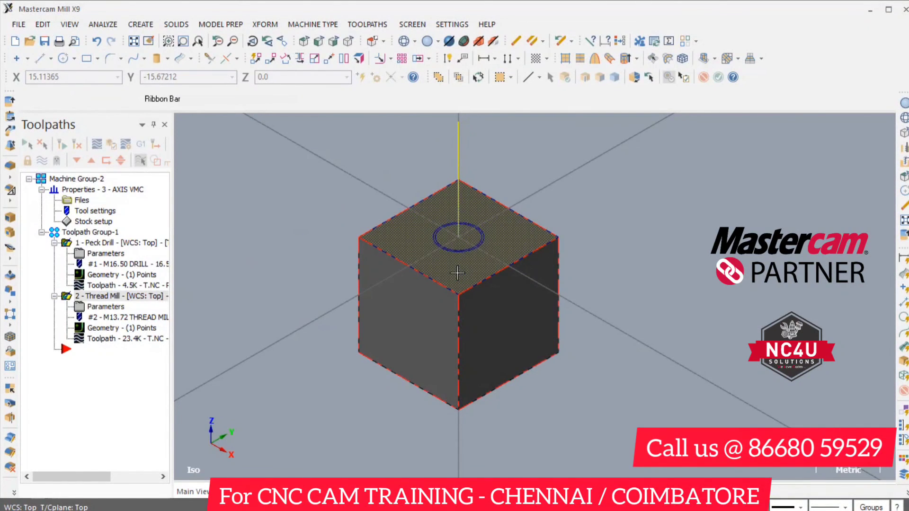
# - Select the outer circle on the block's top face
pyautogui.click(445, 250)
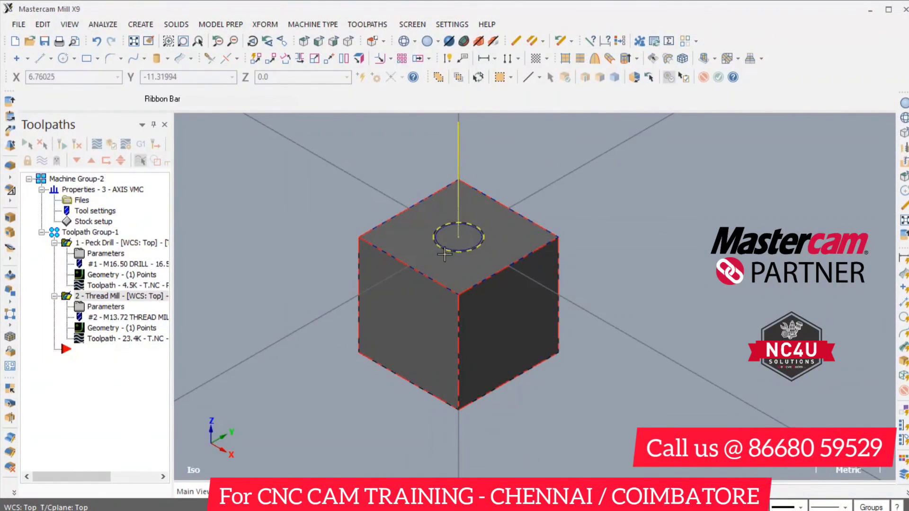